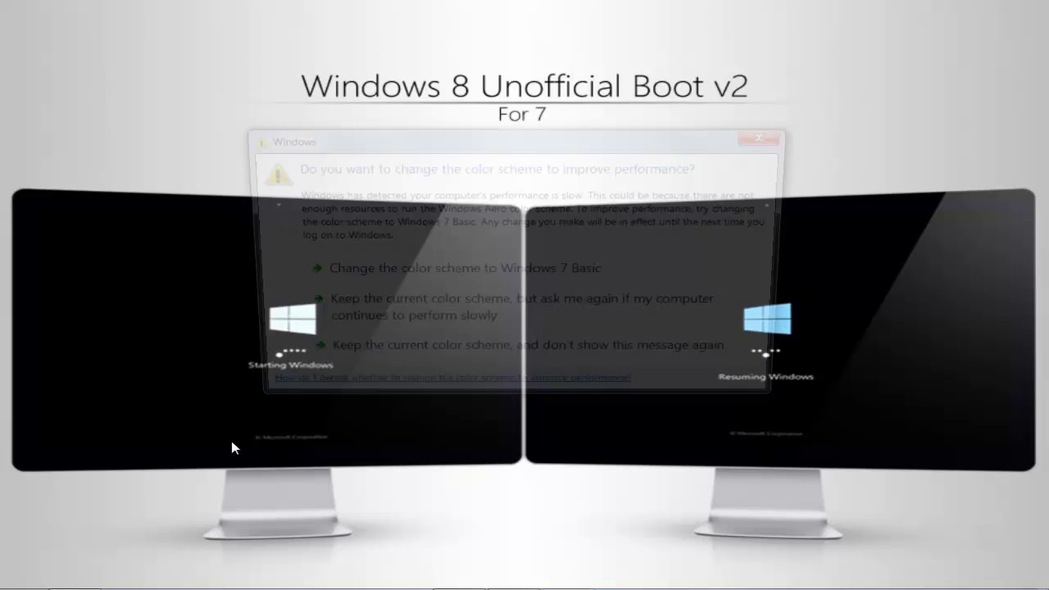
# Dismiss the colour-scheme warning and open a maximized Windows Explorer window
pyautogui.click(769, 144)
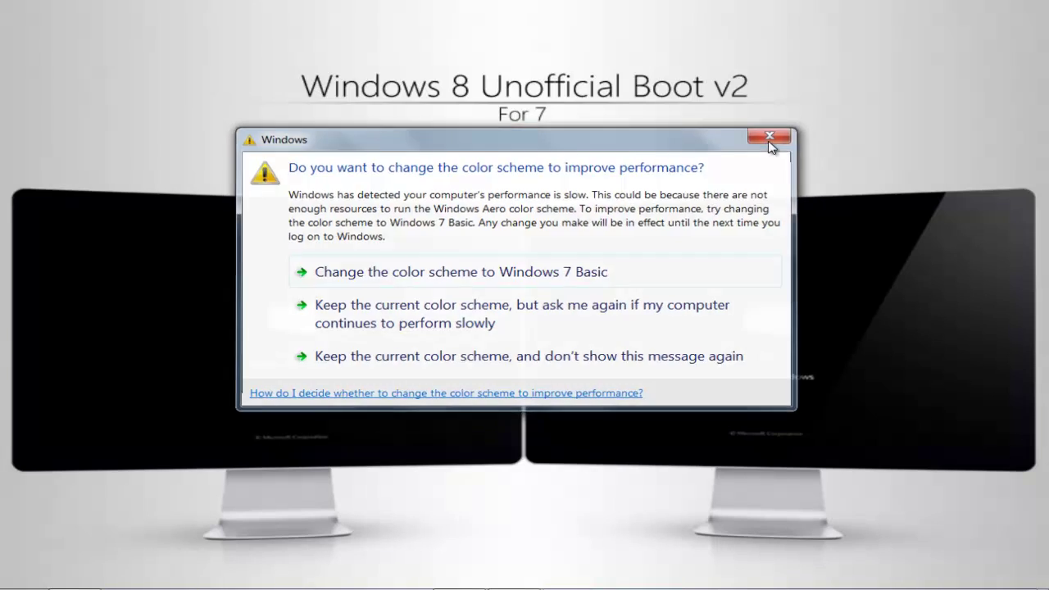
pyautogui.click(194, 575)
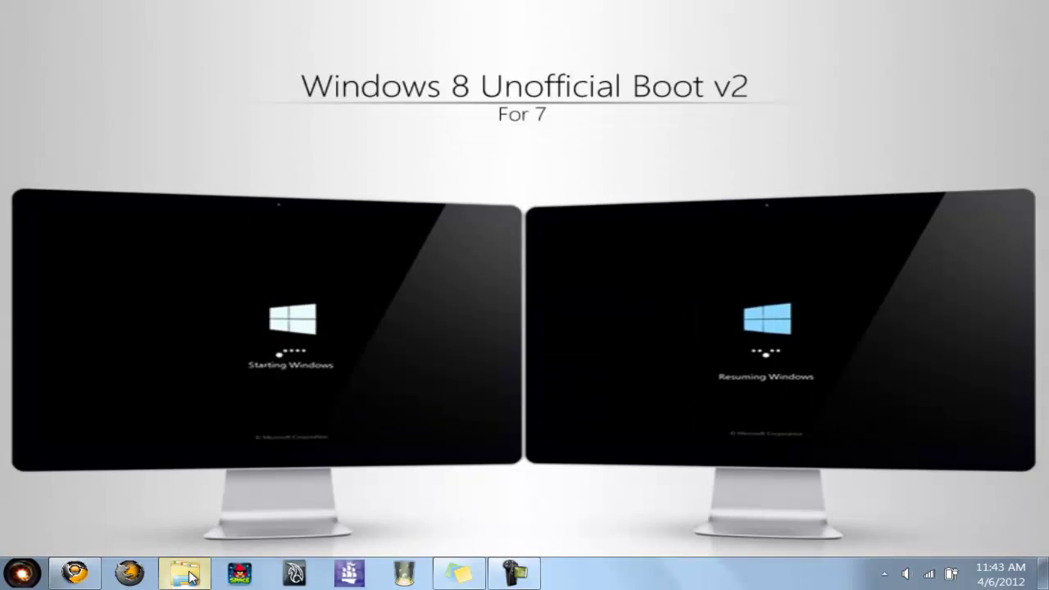
pyautogui.moveTo(391, 29); pyautogui.dragTo(340, 2)
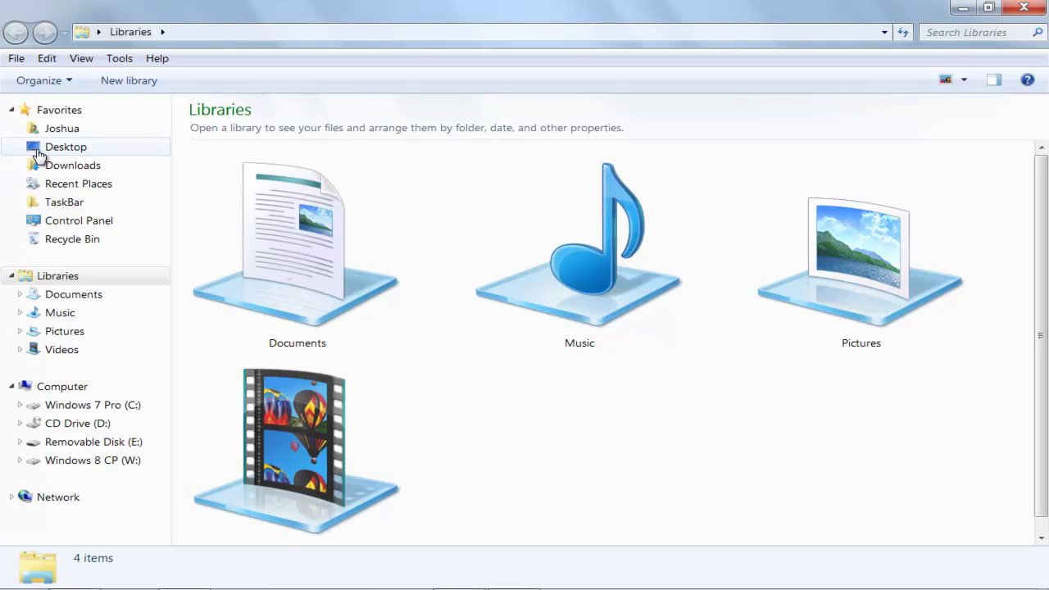
# Open the Windows 8 Boot Screen for Windows 7 archive from the Desktop folder
pyautogui.click(38, 149)
pyautogui.moveTo(192, 11); pyautogui.dragTo(525, 39)
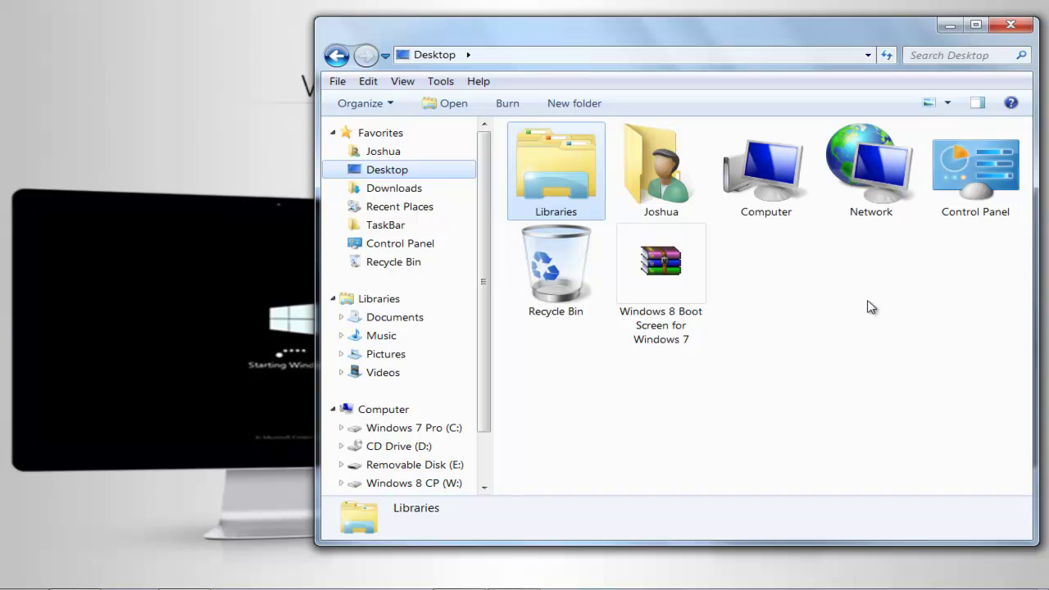
pyautogui.doubleClick(658, 256)
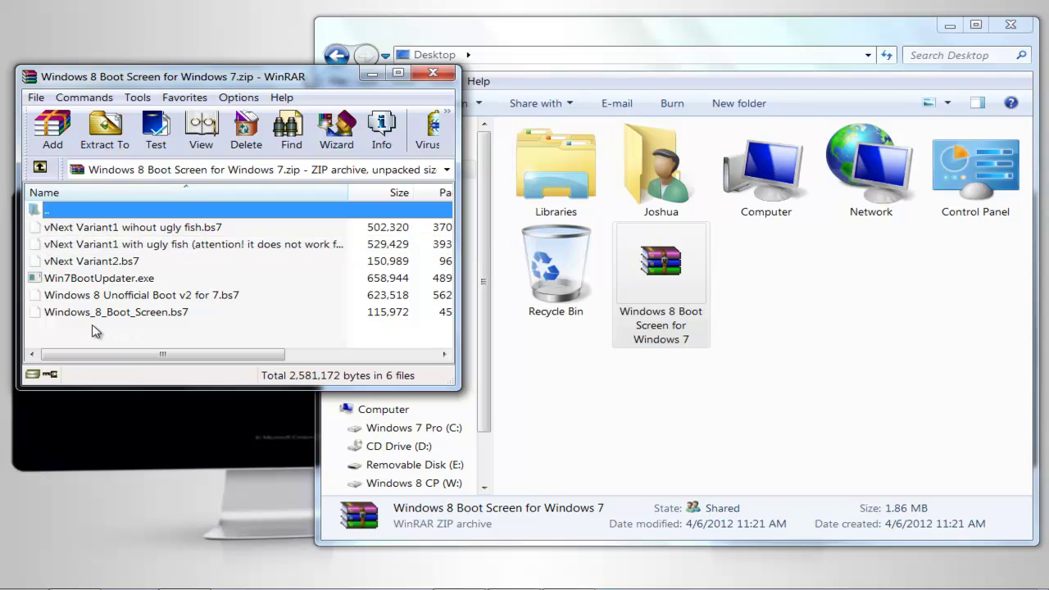
# Extract all six archive files onto the Desktop, close WinRAR, and select Win7BootUpdater
pyautogui.moveTo(92, 328); pyautogui.dragTo(754, 358)
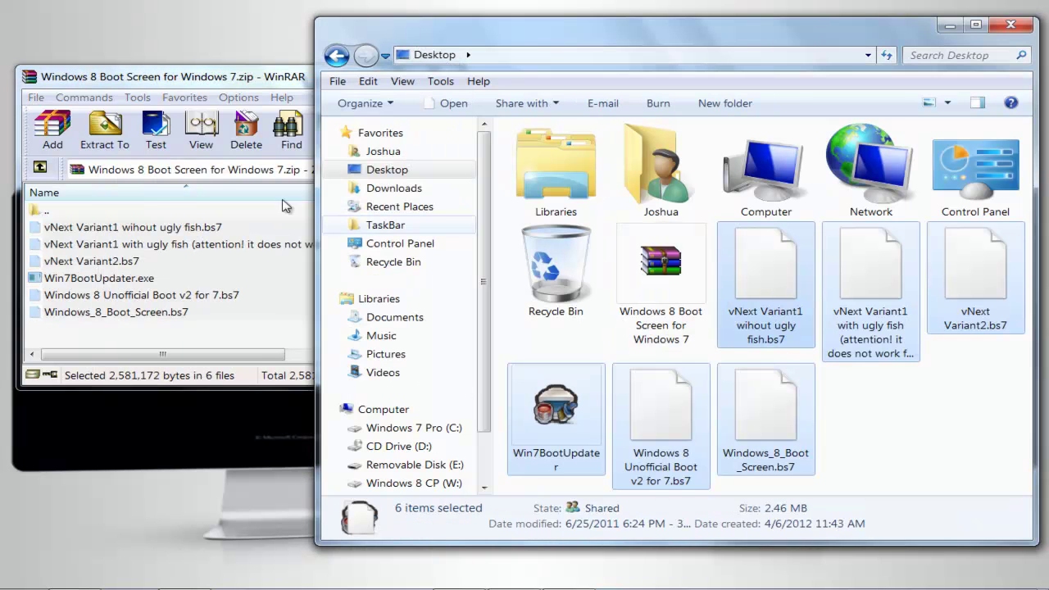
pyautogui.rightClick(185, 78)
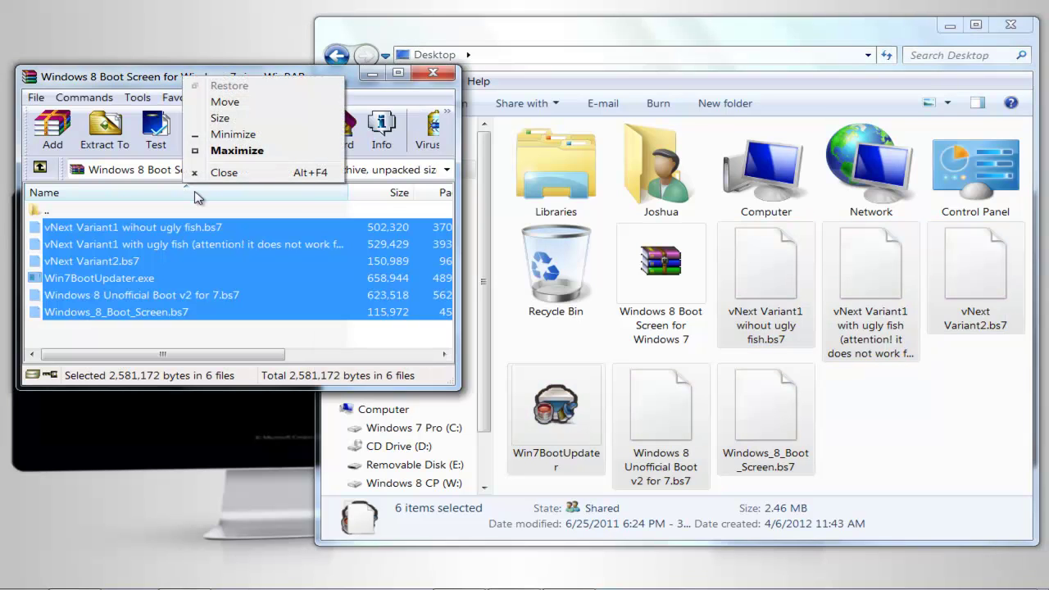
pyautogui.click(215, 172)
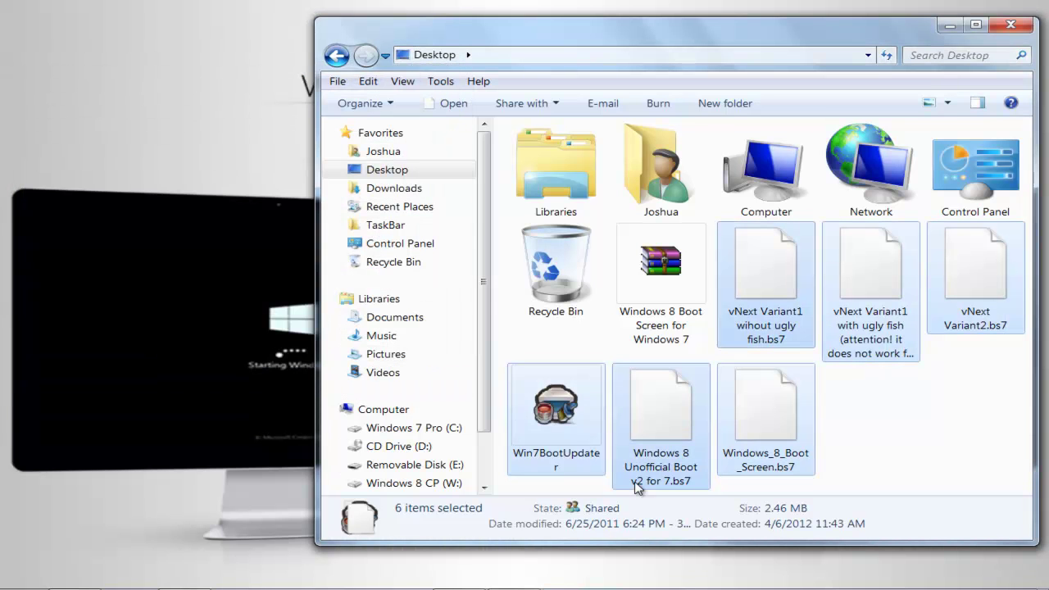
pyautogui.click(565, 422)
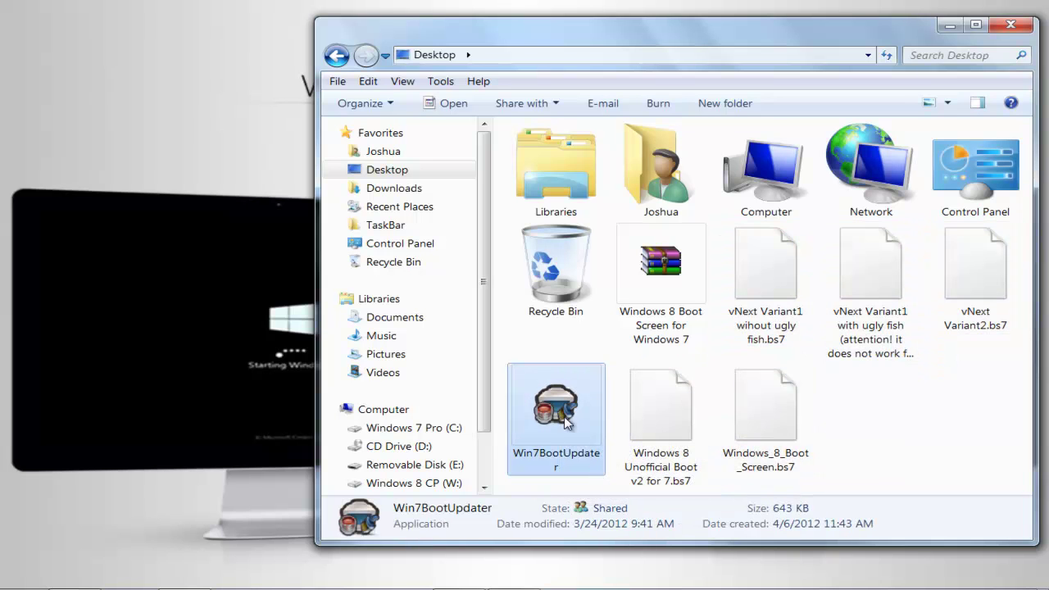
# Run Win7BootUpdater as administrator and nudge its window into place
pyautogui.rightClick(566, 422)
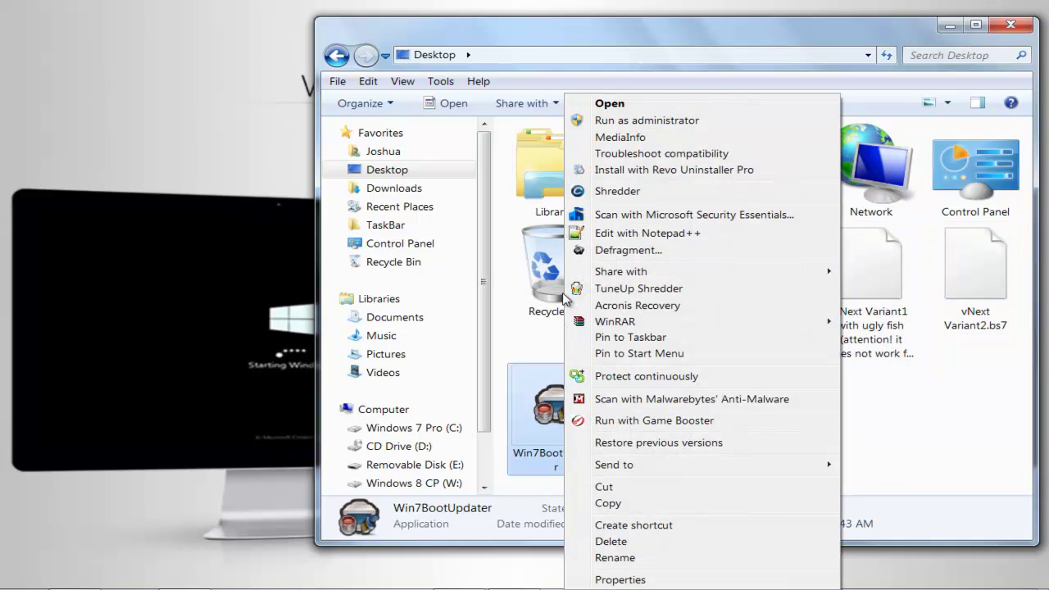
pyautogui.click(613, 120)
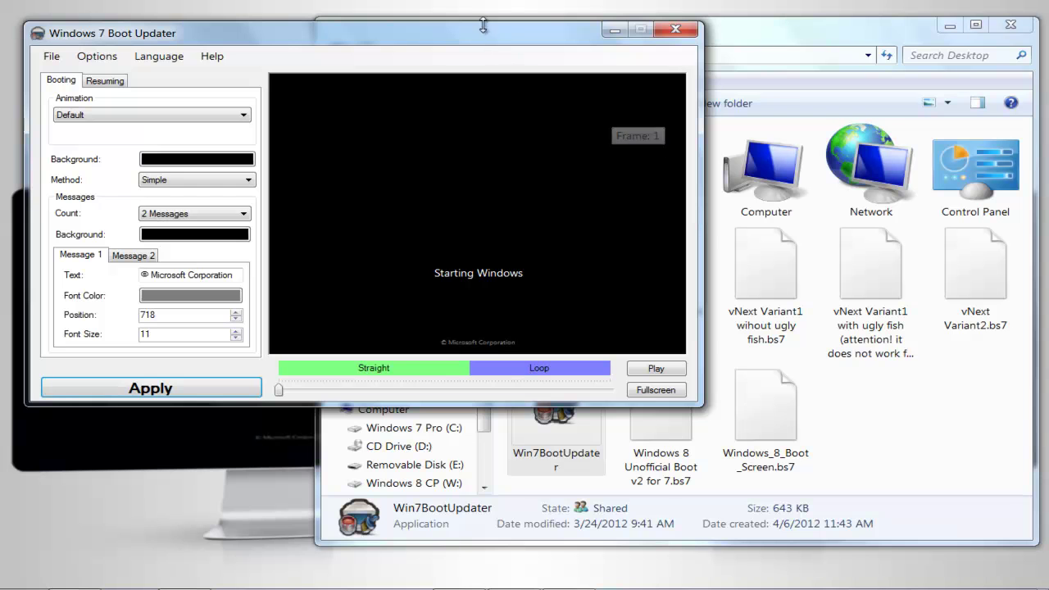
pyautogui.moveTo(475, 32); pyautogui.dragTo(465, 54)
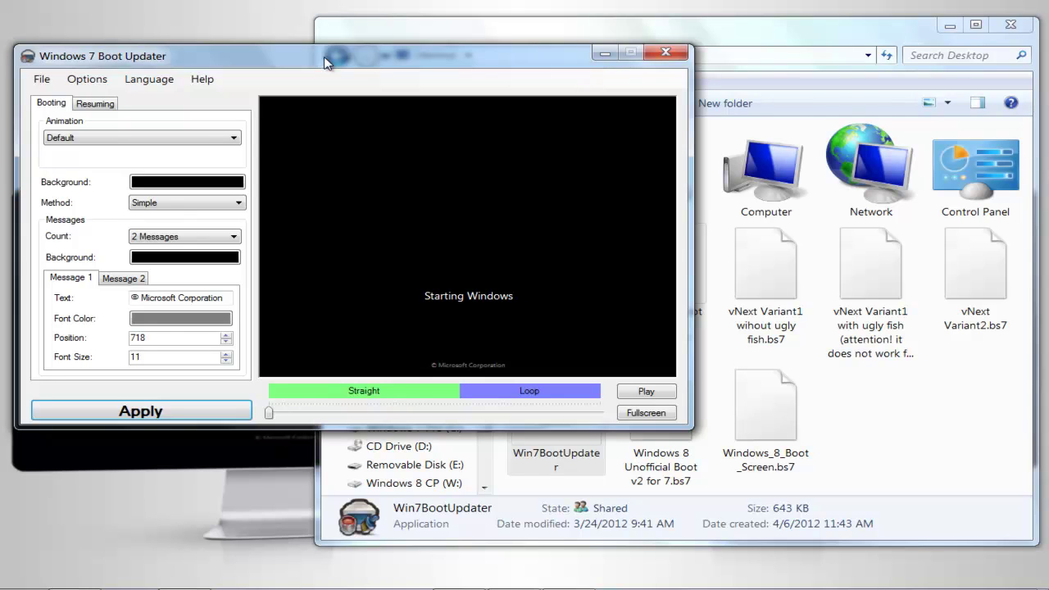
# Load vNext Variant1 wihout ugly fish.bs7 and play its Welcome spinner preview
pyautogui.click(42, 79)
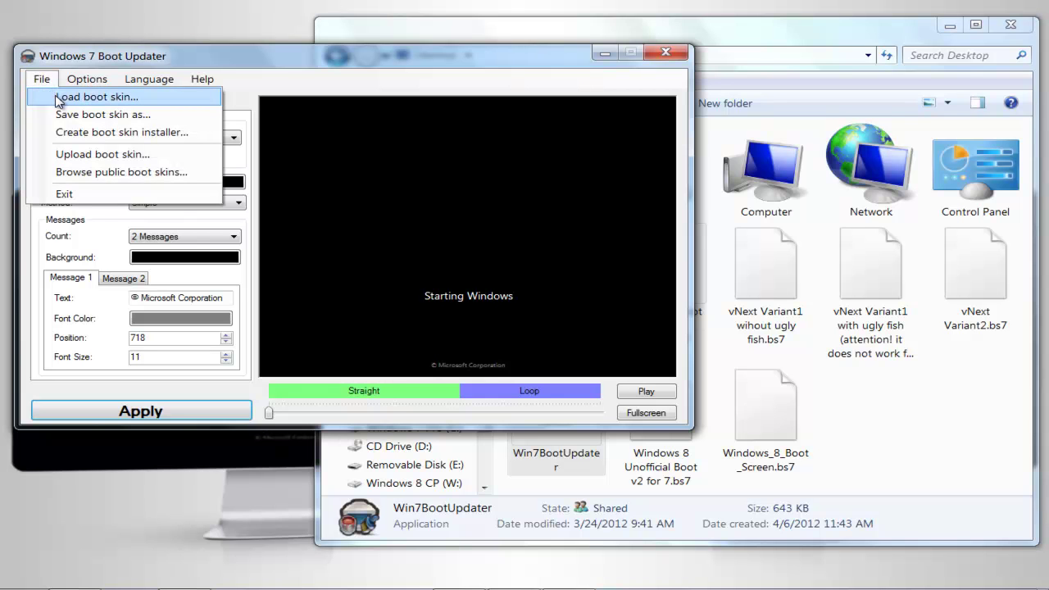
pyautogui.click(59, 98)
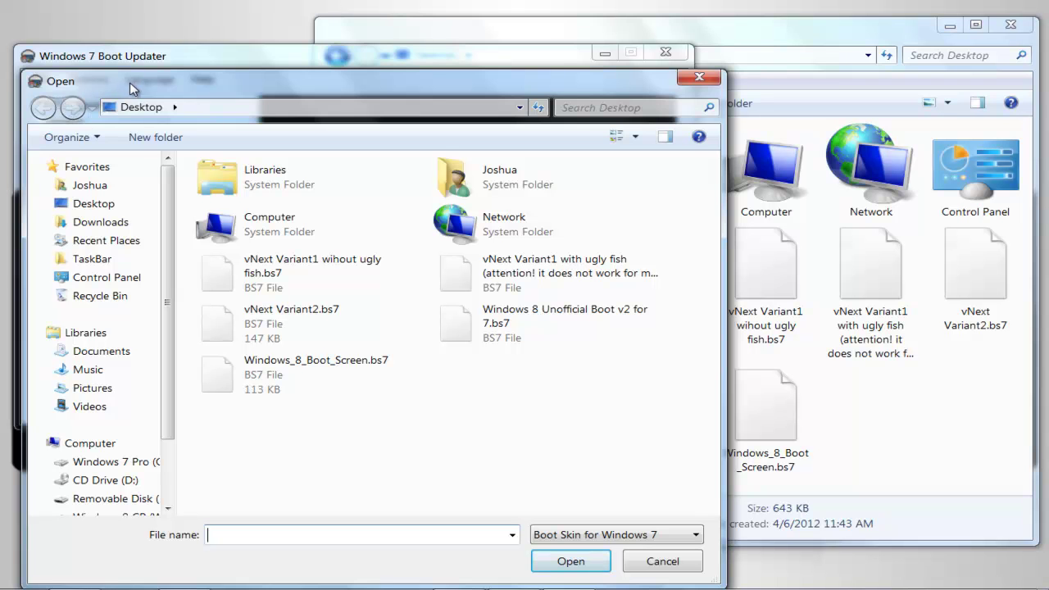
pyautogui.moveTo(129, 82); pyautogui.dragTo(125, 26)
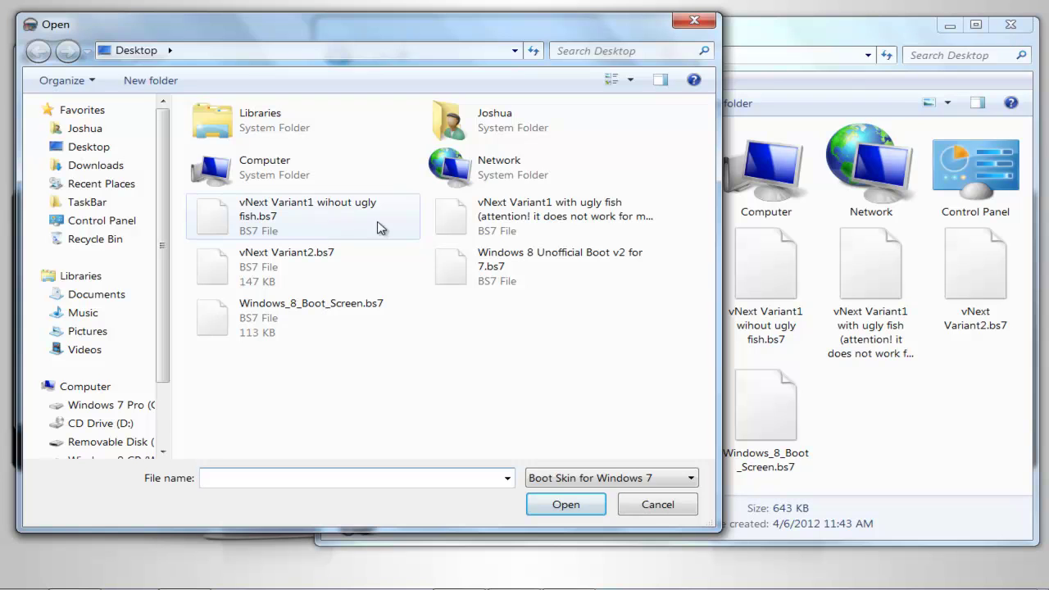
pyautogui.click(264, 223)
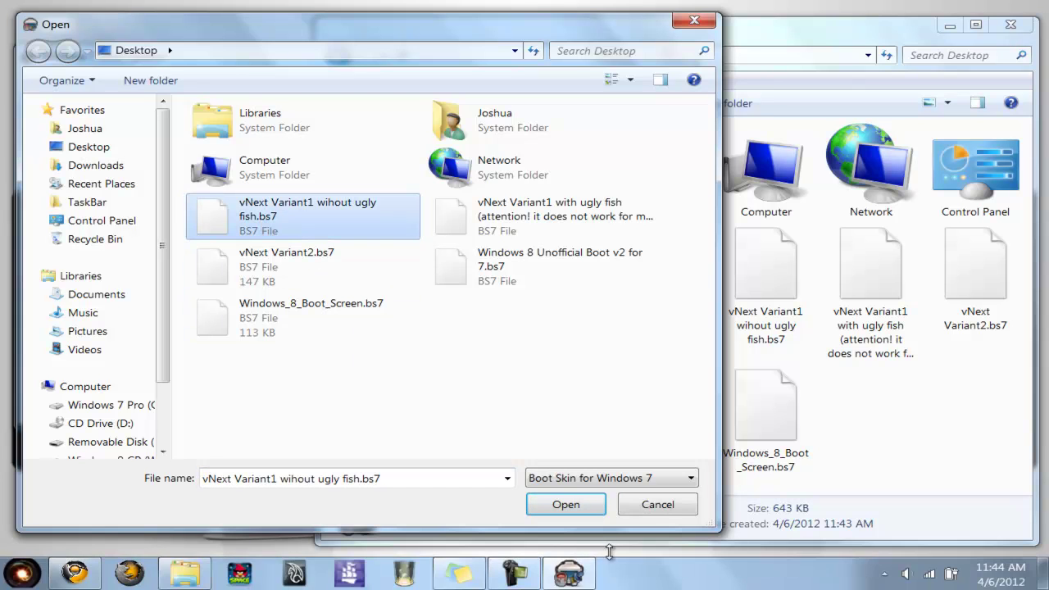
pyautogui.click(566, 504)
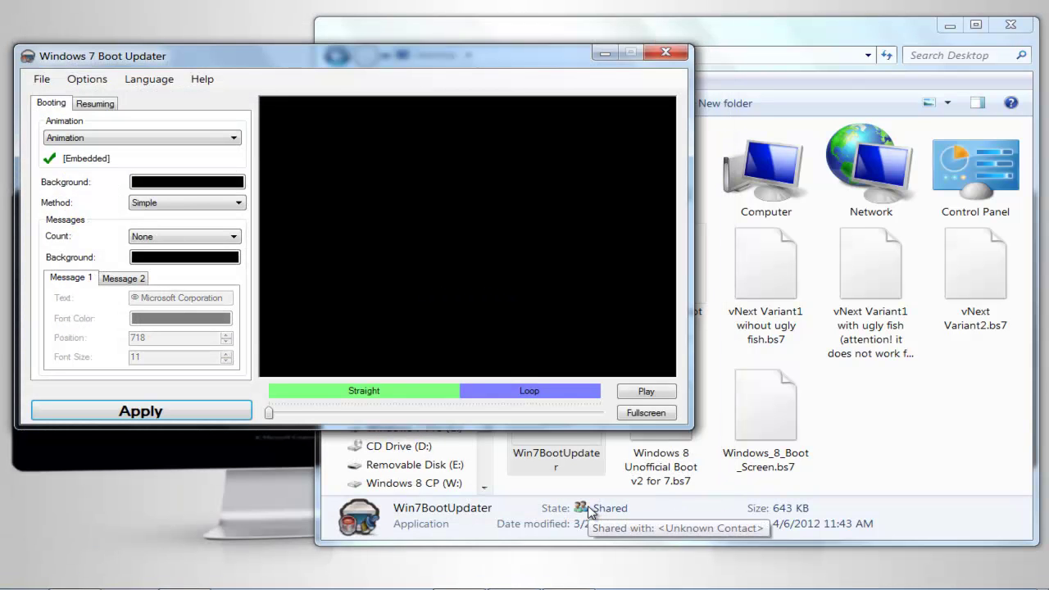
pyautogui.click(664, 393)
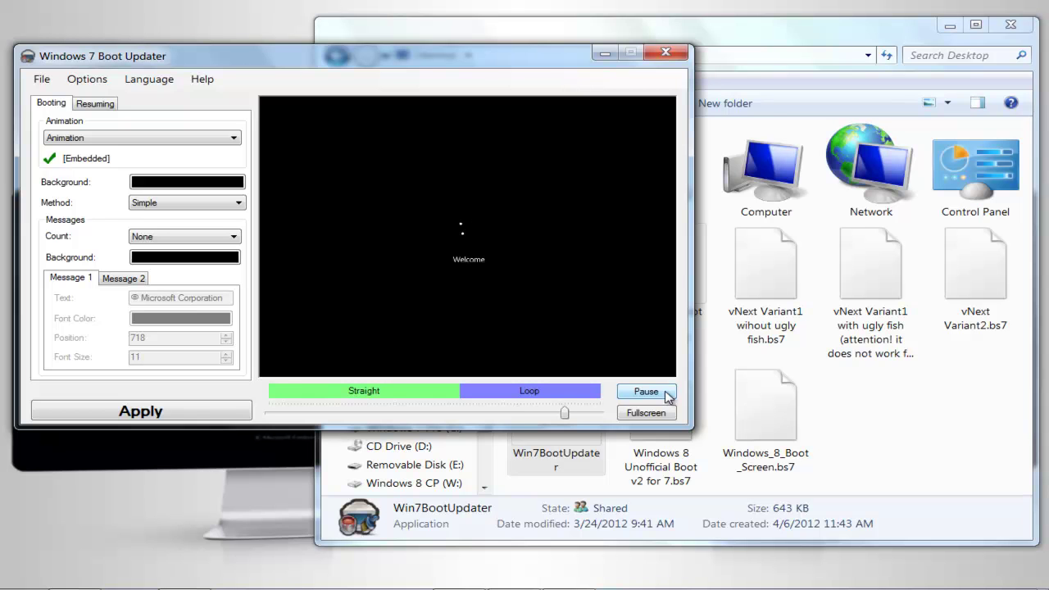
# Load the vNext Variant1 with ugly fish boot skin
pyautogui.click(37, 81)
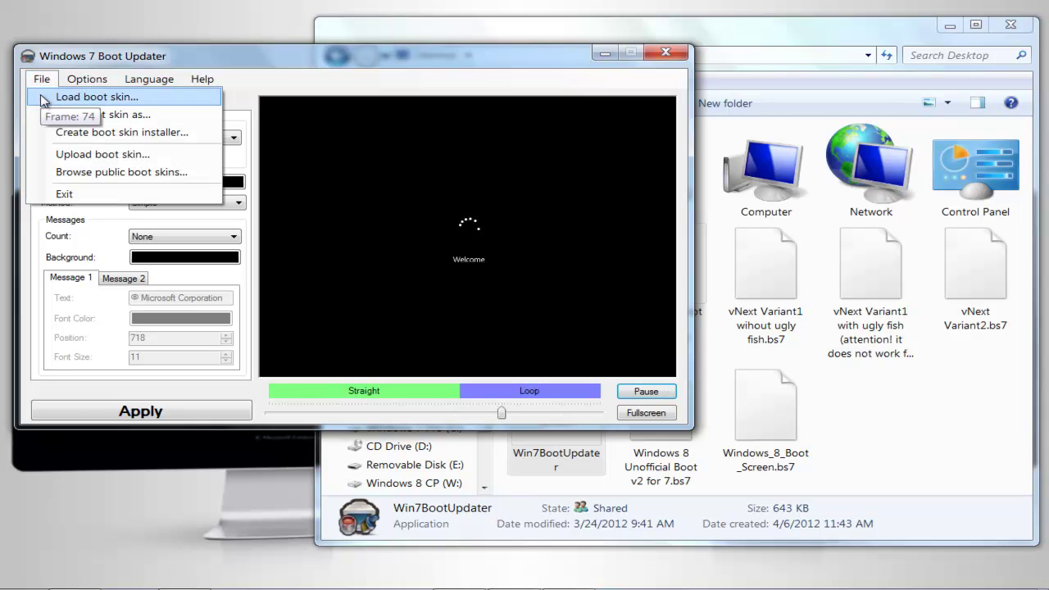
pyautogui.click(49, 97)
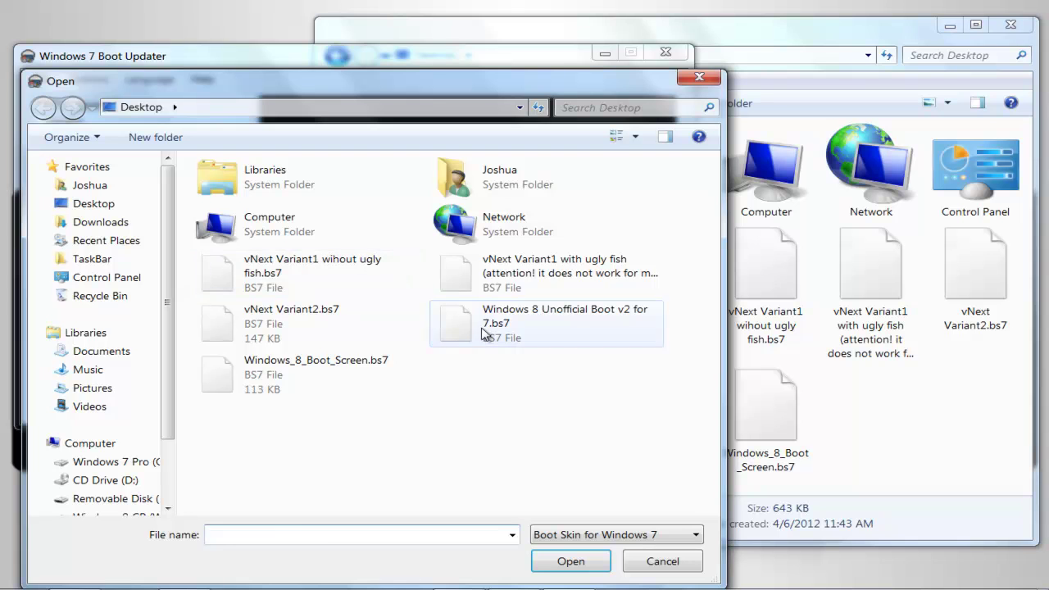
pyautogui.click(503, 285)
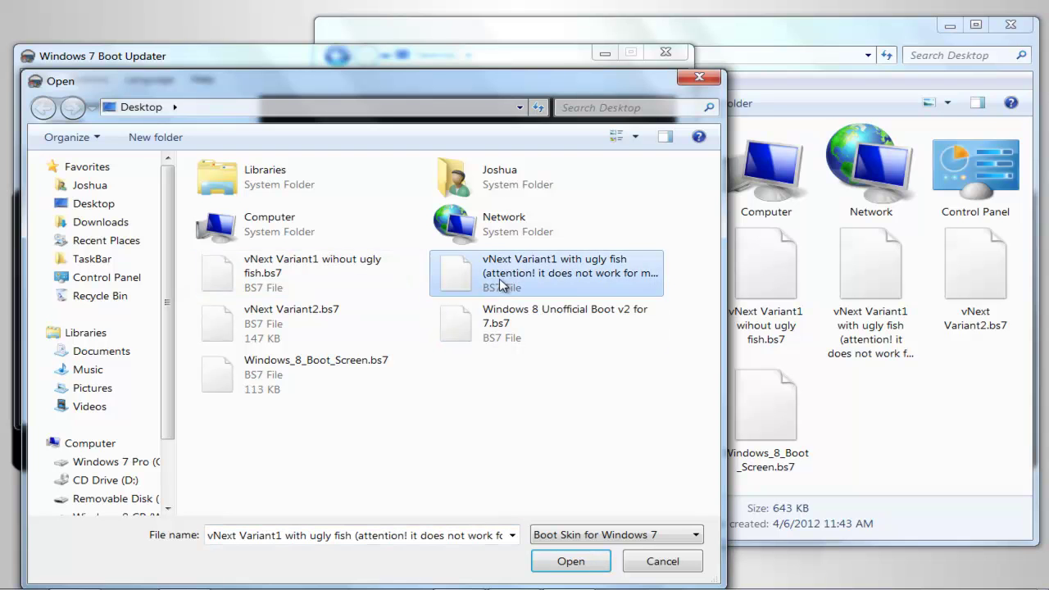
pyautogui.click(546, 557)
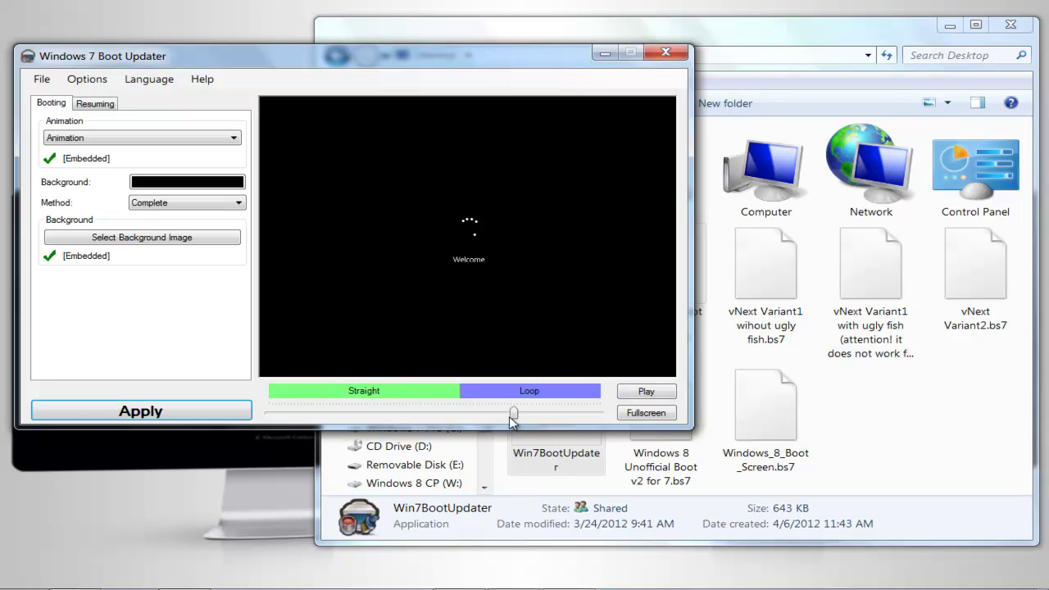
# Play and pause the preview twice, rewinding the slider to the start each time
pyautogui.click(662, 393)
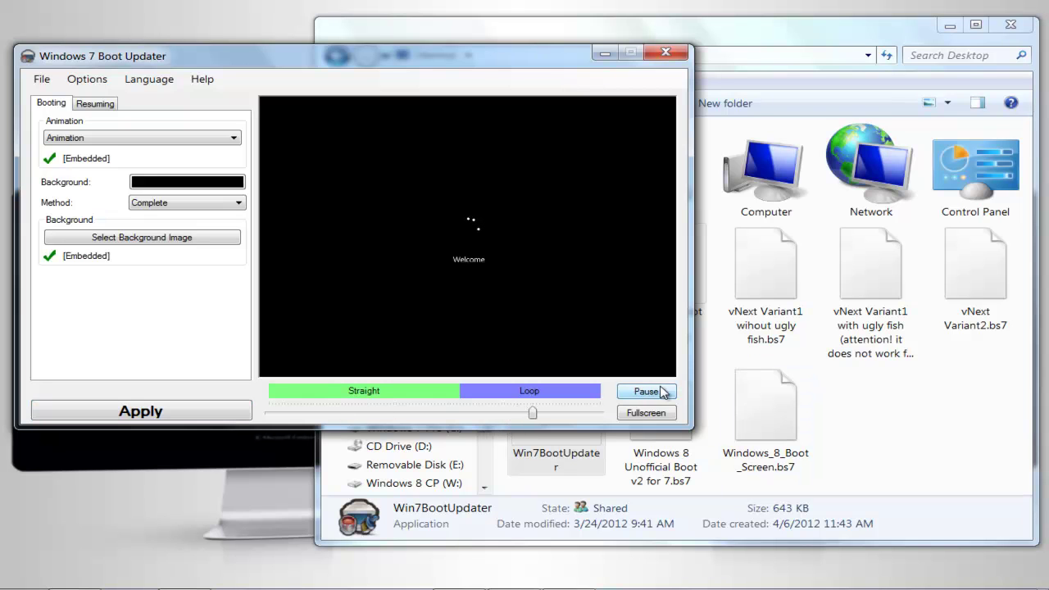
pyautogui.click(635, 393)
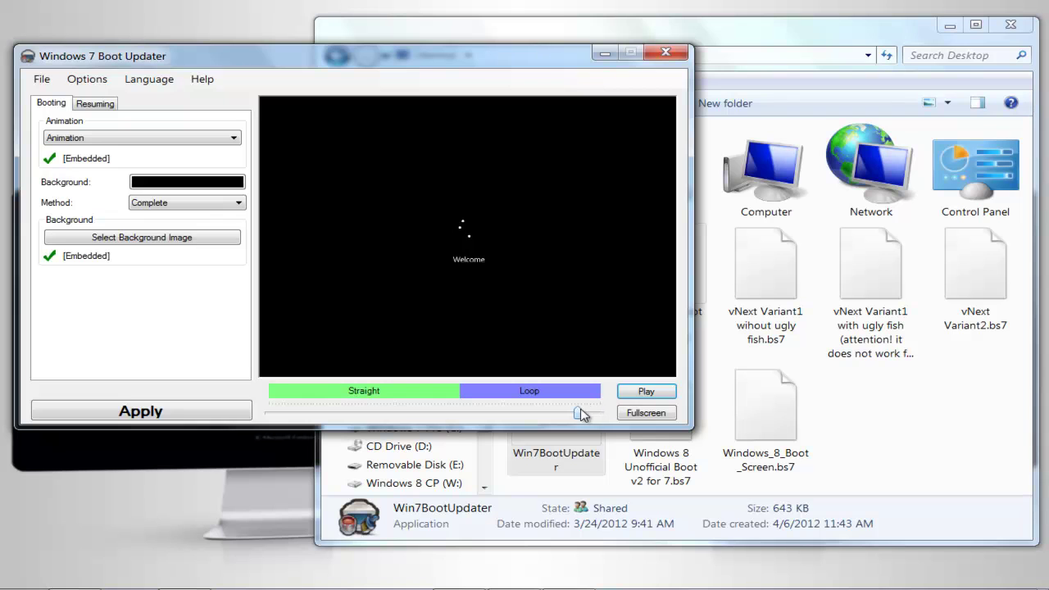
pyautogui.moveTo(577, 413); pyautogui.dragTo(270, 414)
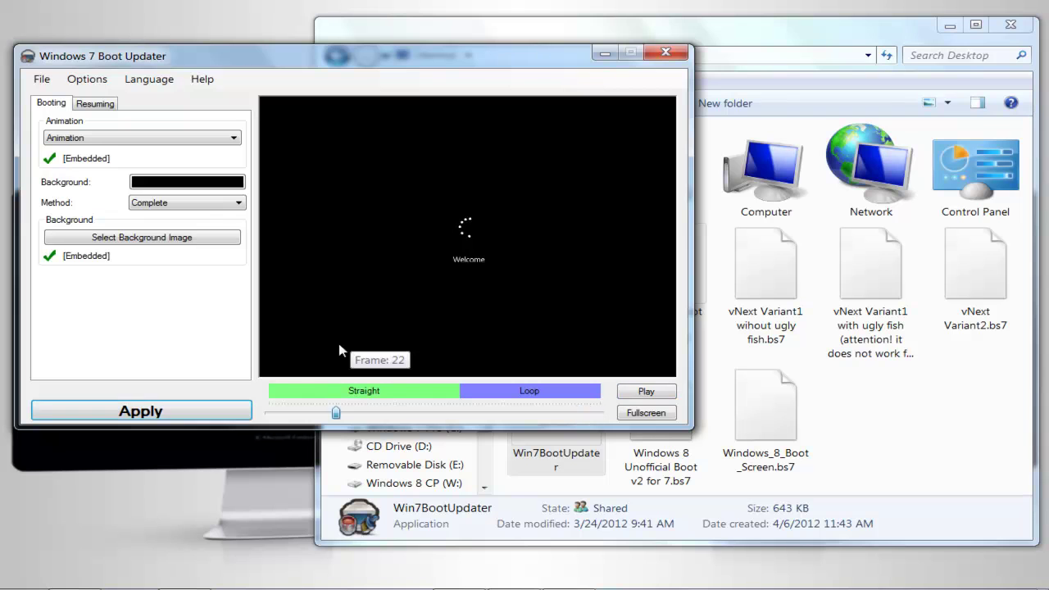
pyautogui.click(639, 393)
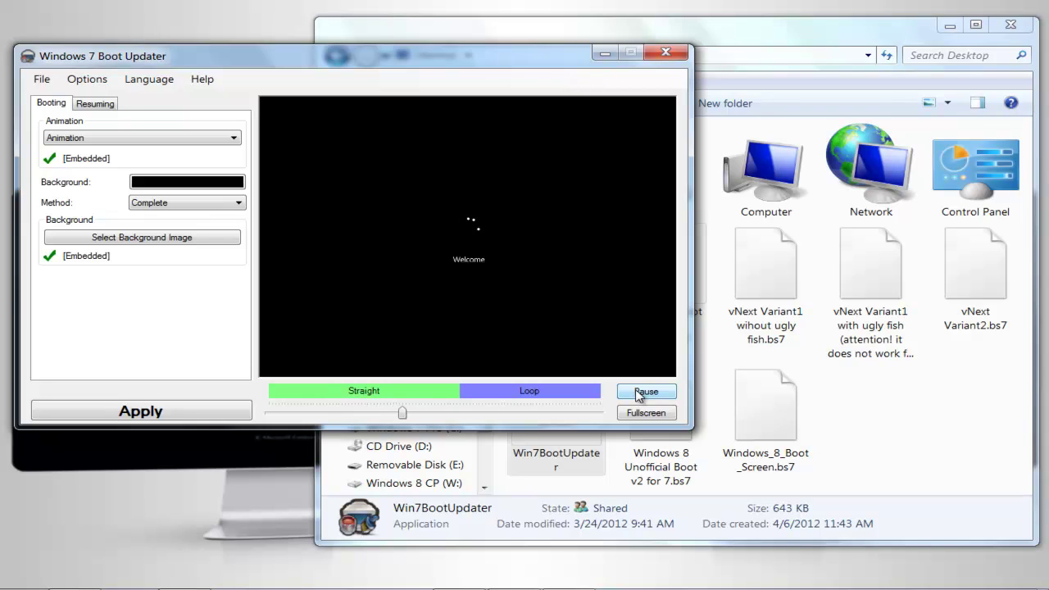
pyautogui.click(639, 394)
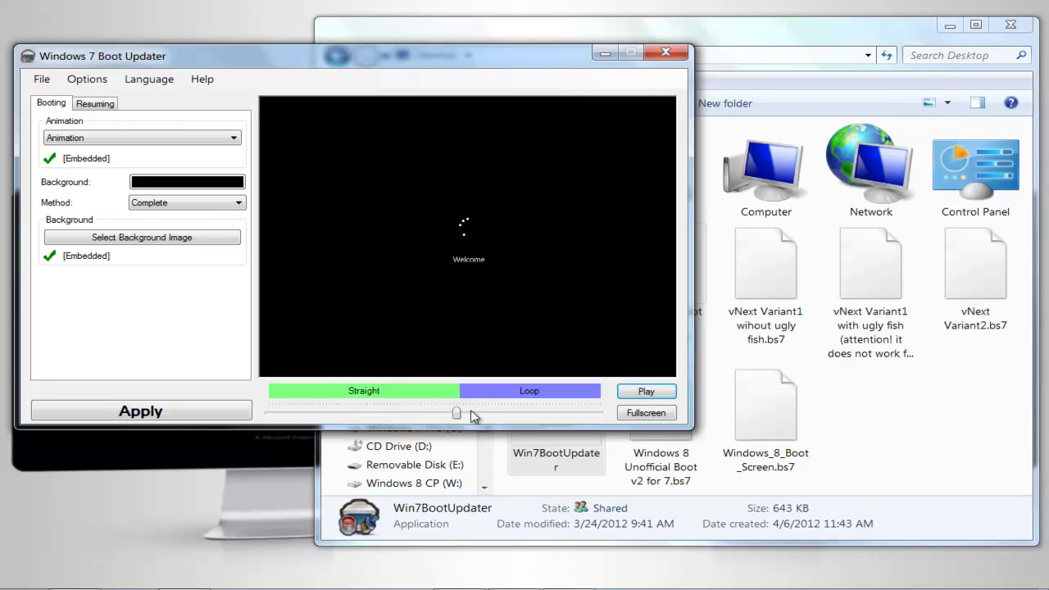
pyautogui.moveTo(457, 413); pyautogui.dragTo(262, 410)
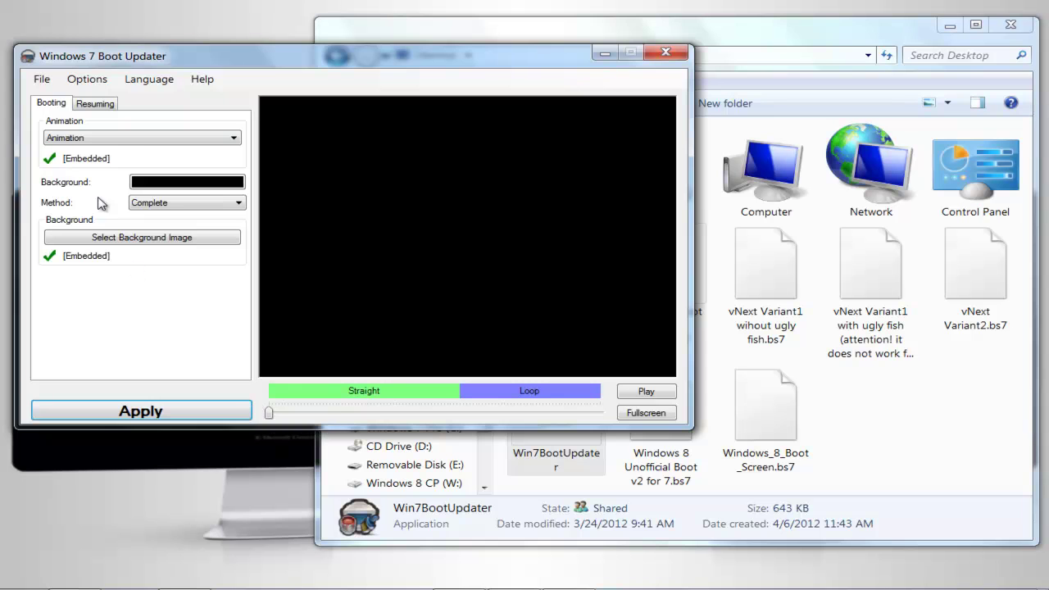
# Load the vNext Variant2.bs7 boot skin
pyautogui.click(40, 79)
pyautogui.click(39, 100)
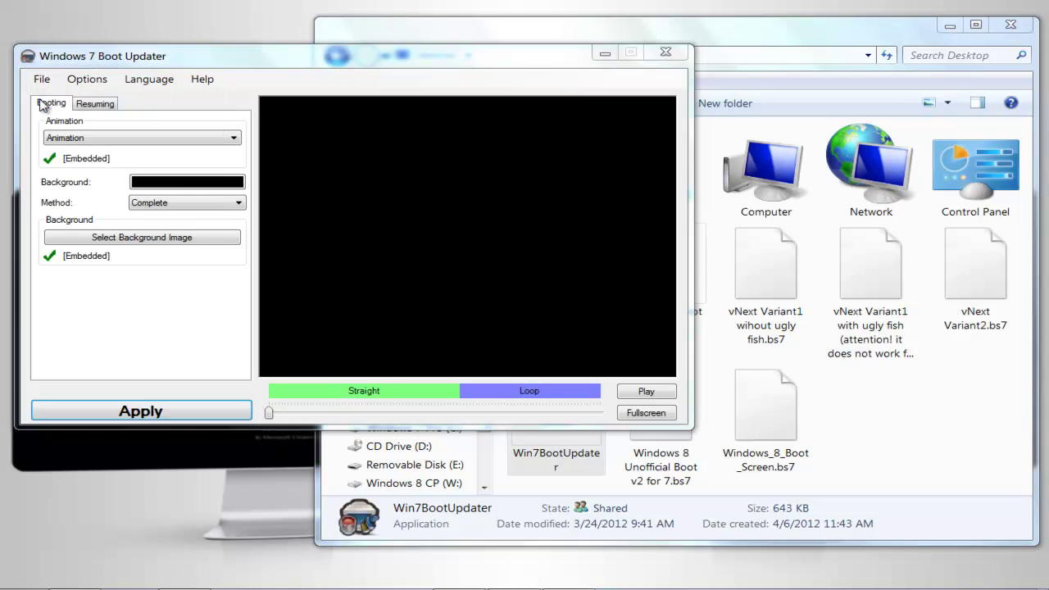
pyautogui.click(284, 310)
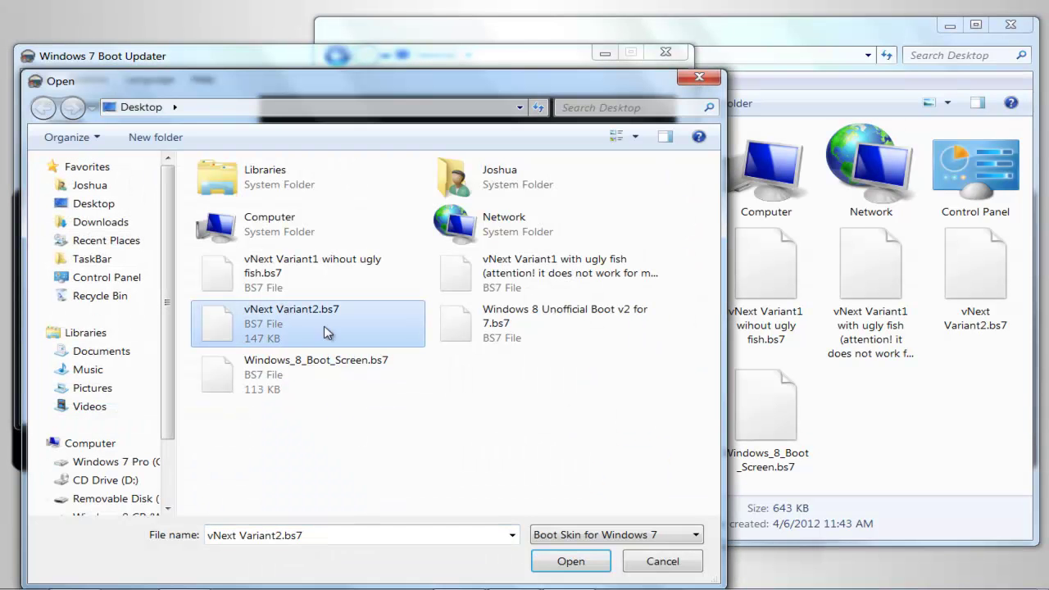
pyautogui.click(542, 559)
# Play the Welcome preview, then pause it and rewind to the first frame
pyautogui.click(646, 392)
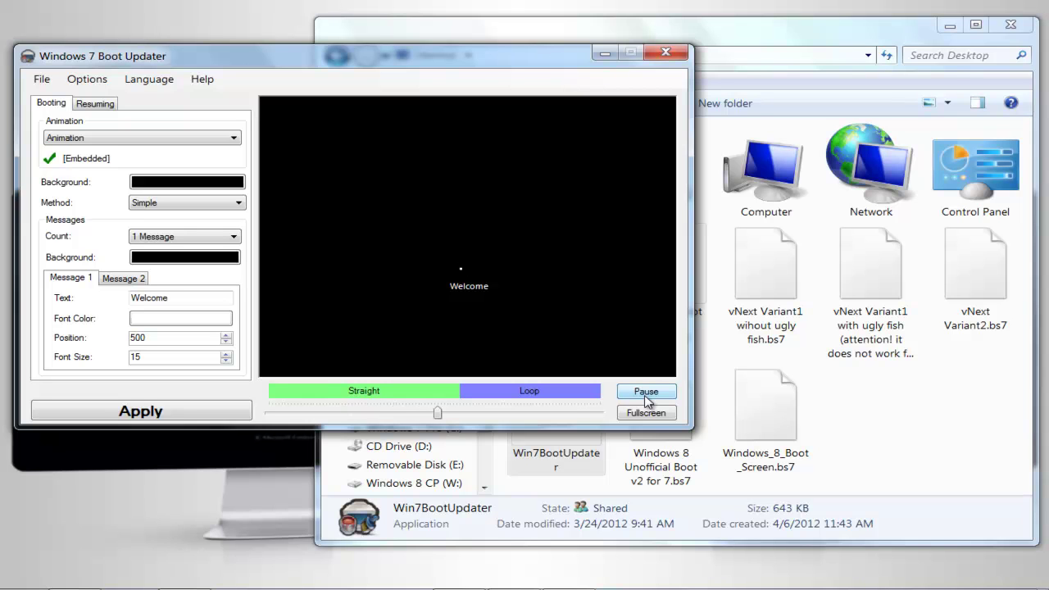
pyautogui.click(653, 397)
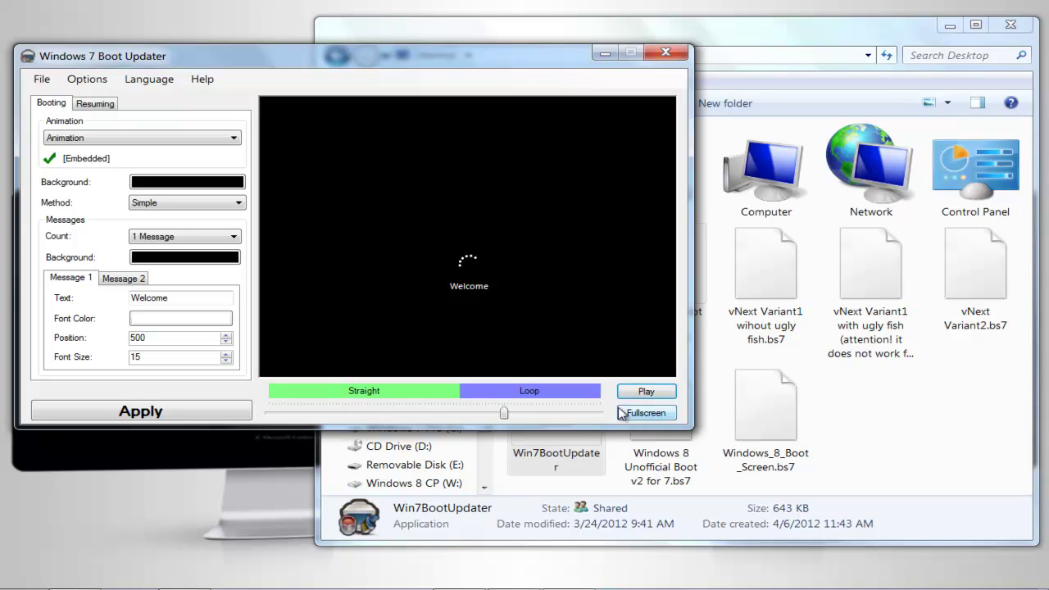
pyautogui.moveTo(498, 413); pyautogui.dragTo(260, 387)
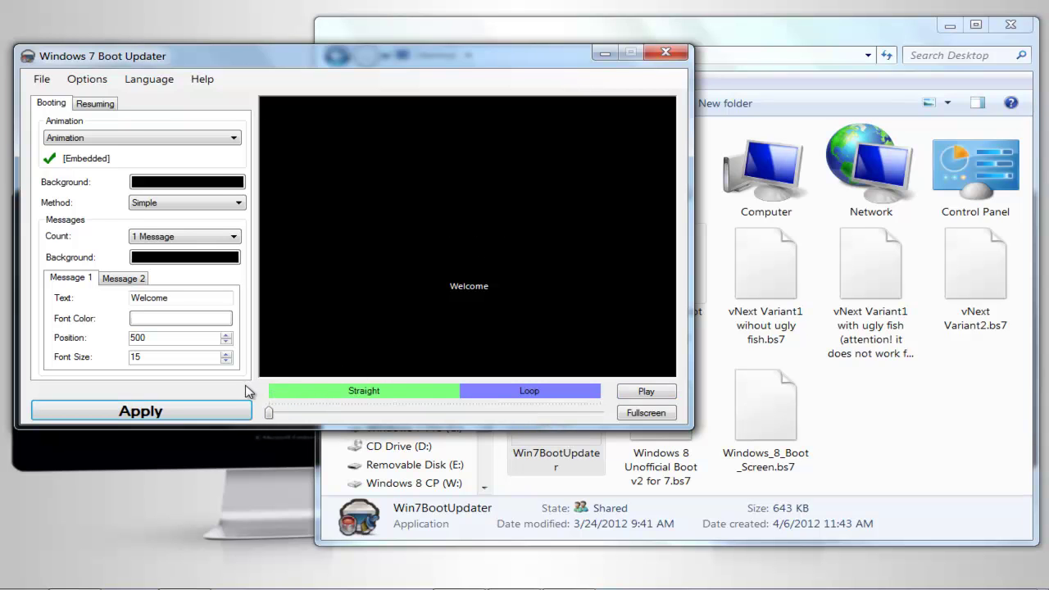
pyautogui.click(41, 79)
# Load Windows 8 Unofficial Boot v2 for 7.bs7, then play and pause its Starting Windows preview
pyautogui.click(53, 100)
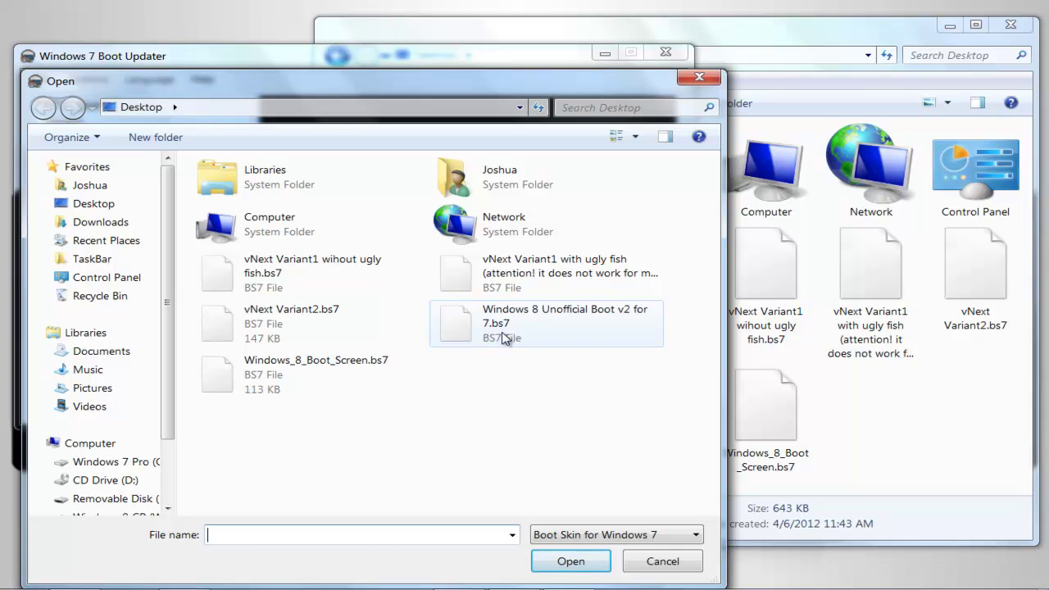
pyautogui.click(504, 335)
pyautogui.click(568, 560)
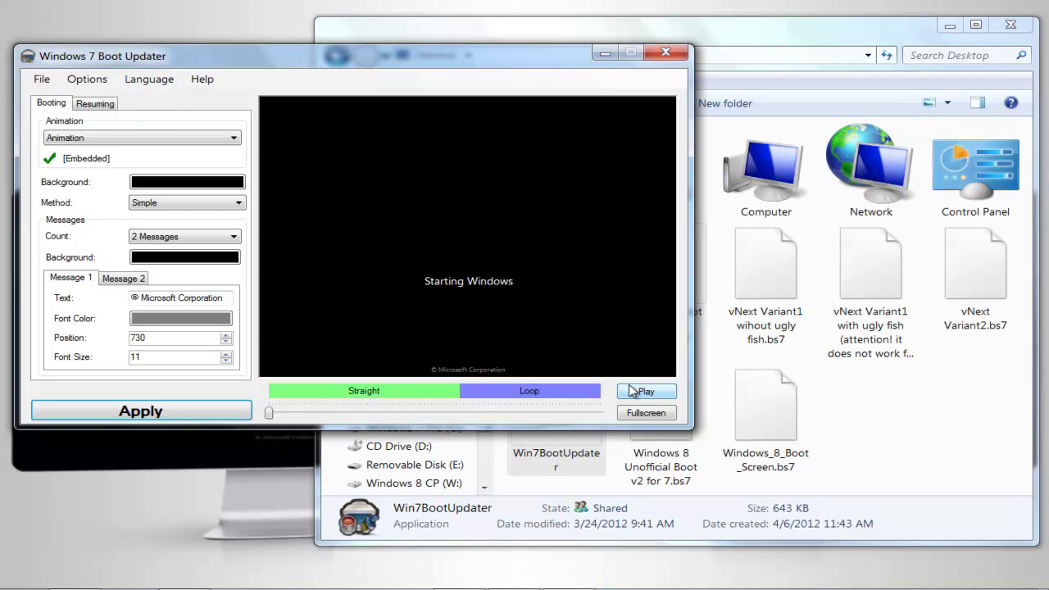
pyautogui.click(641, 391)
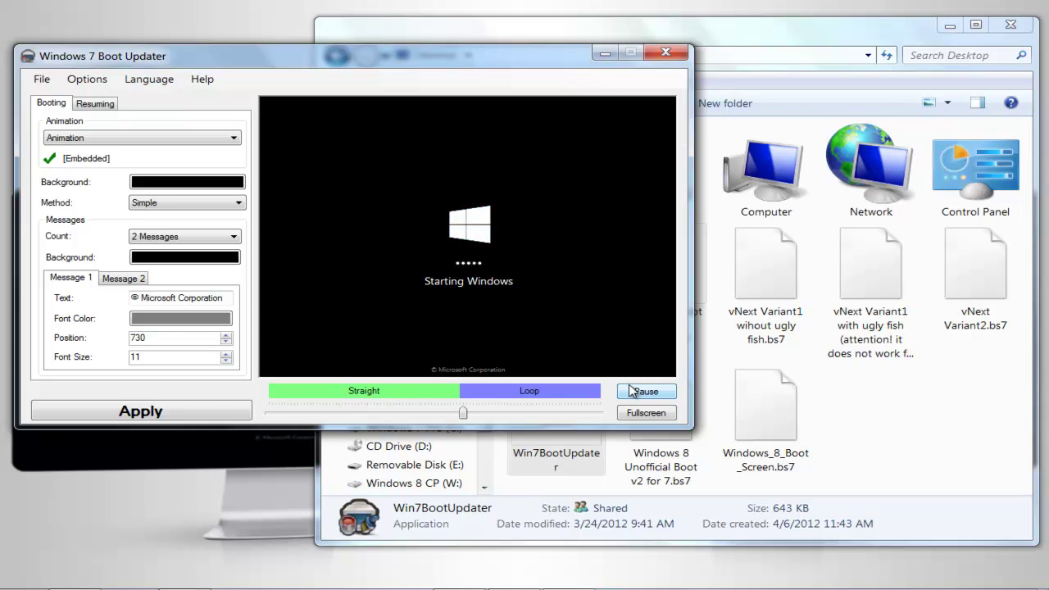
pyautogui.click(632, 392)
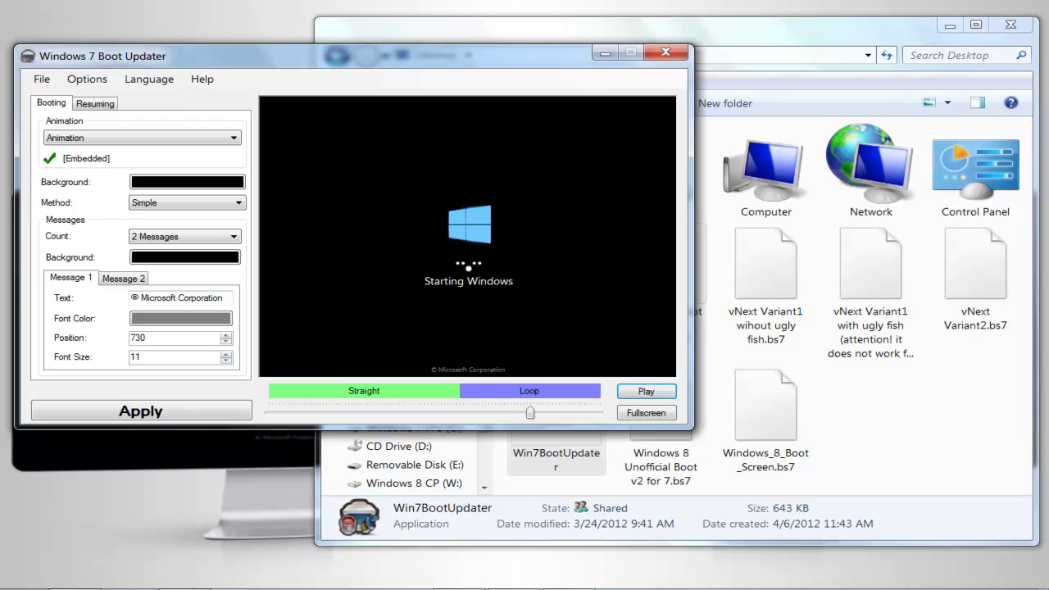
# Load Windows_8_Boot_Screen.bs7 and play its fish animation from the first frame
pyautogui.click(42, 79)
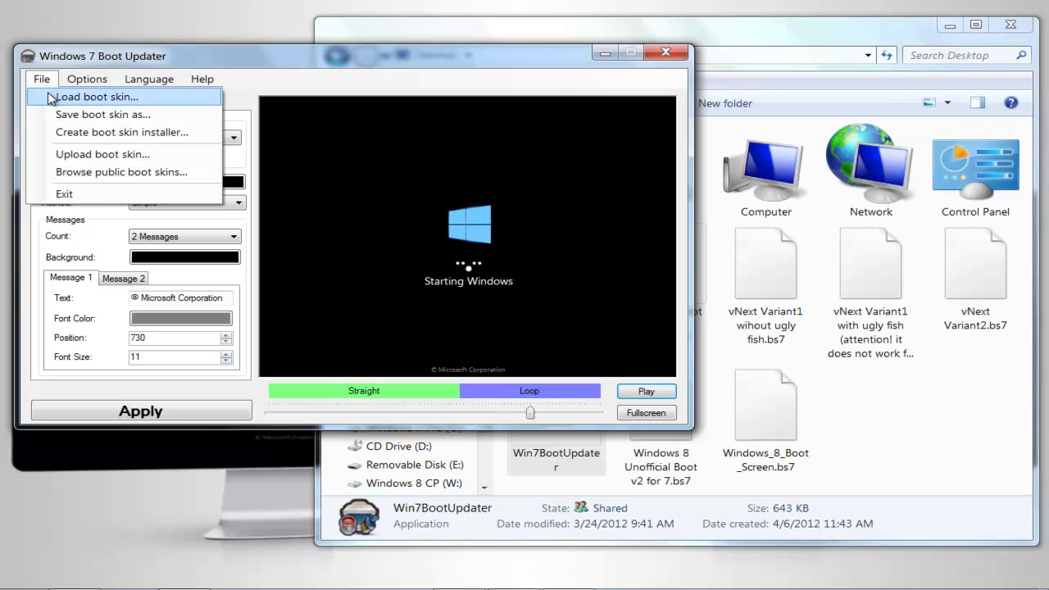
pyautogui.click(54, 95)
pyautogui.click(299, 372)
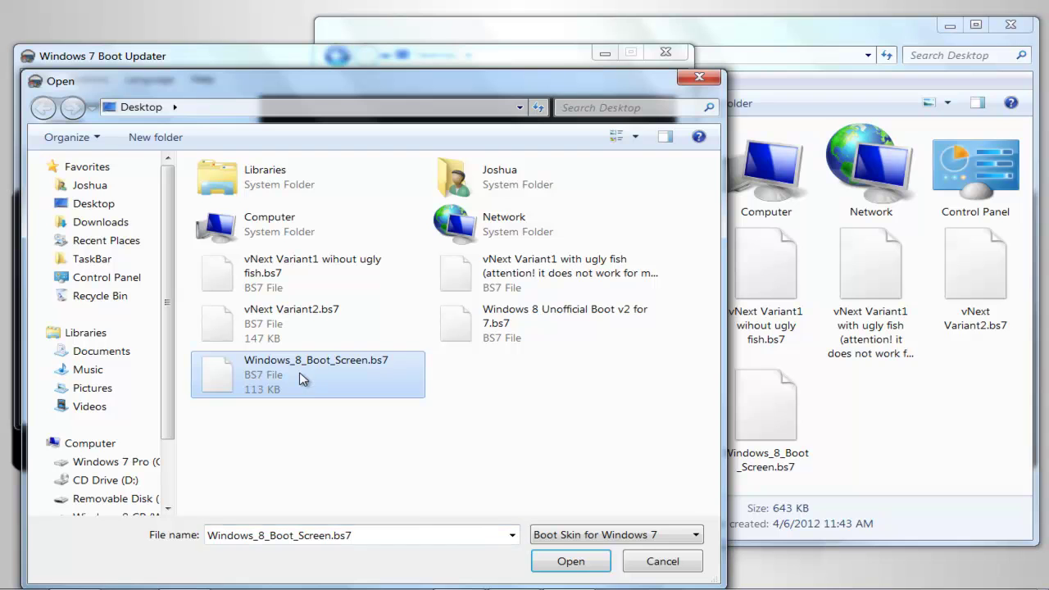
pyautogui.click(571, 561)
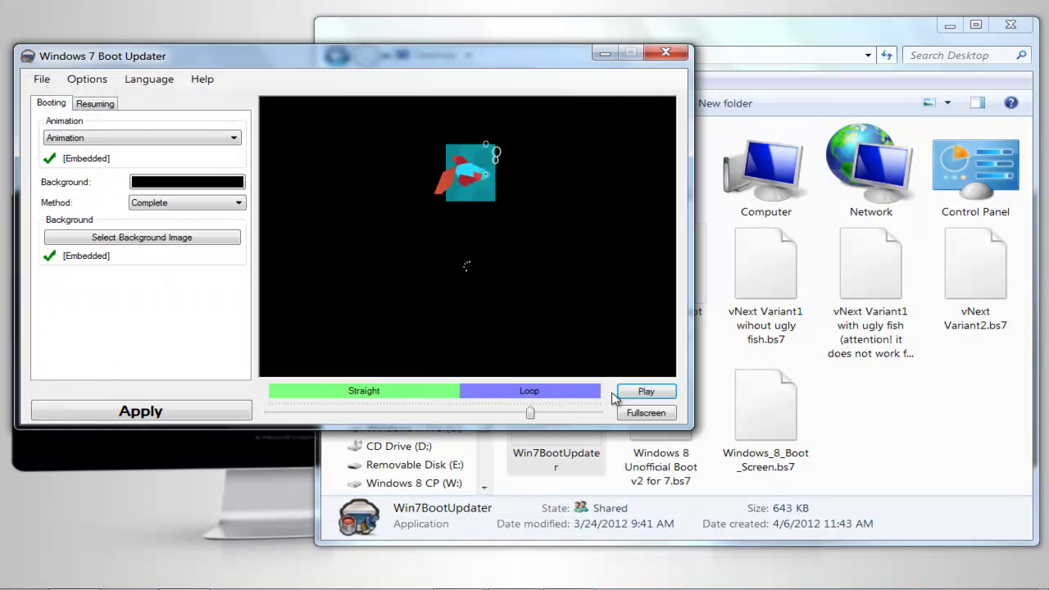
pyautogui.moveTo(533, 416); pyautogui.dragTo(270, 414)
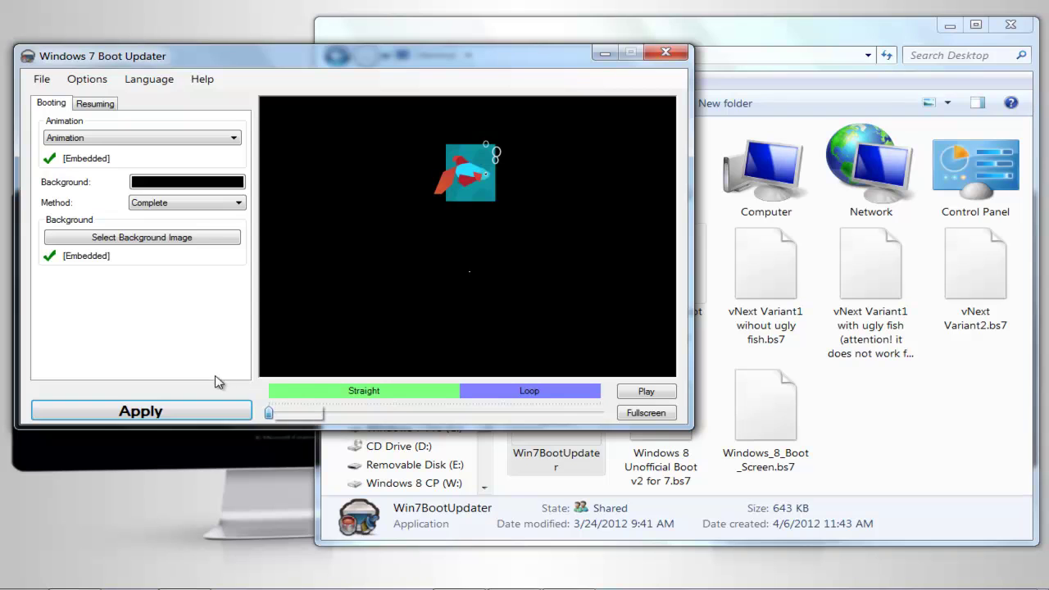
pyautogui.click(655, 396)
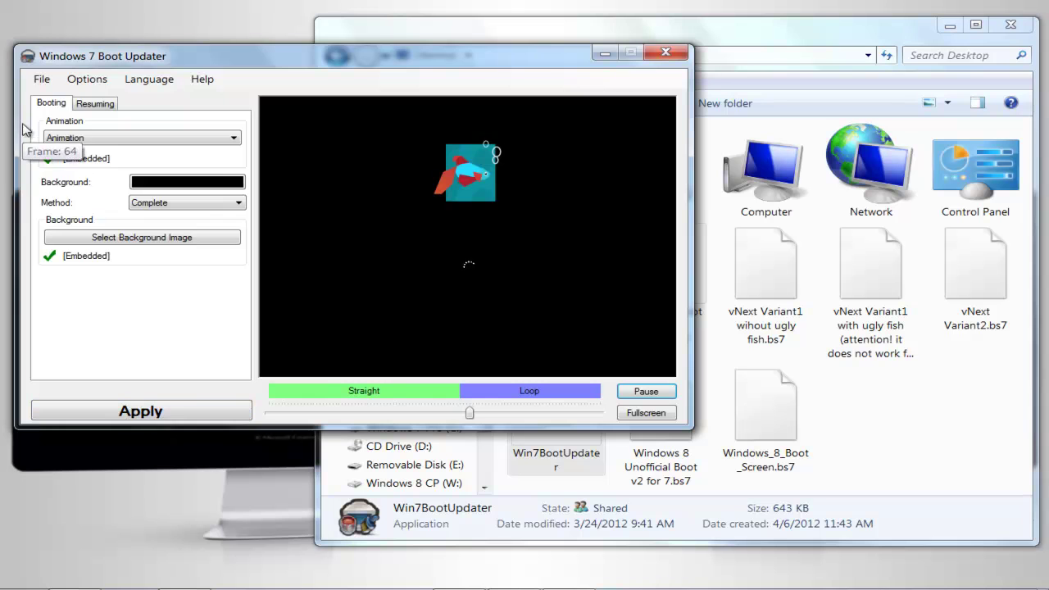
# Exit Boot Updater, show the Windows 7 Pro (C:) drive, then close Explorer
pyautogui.click(41, 80)
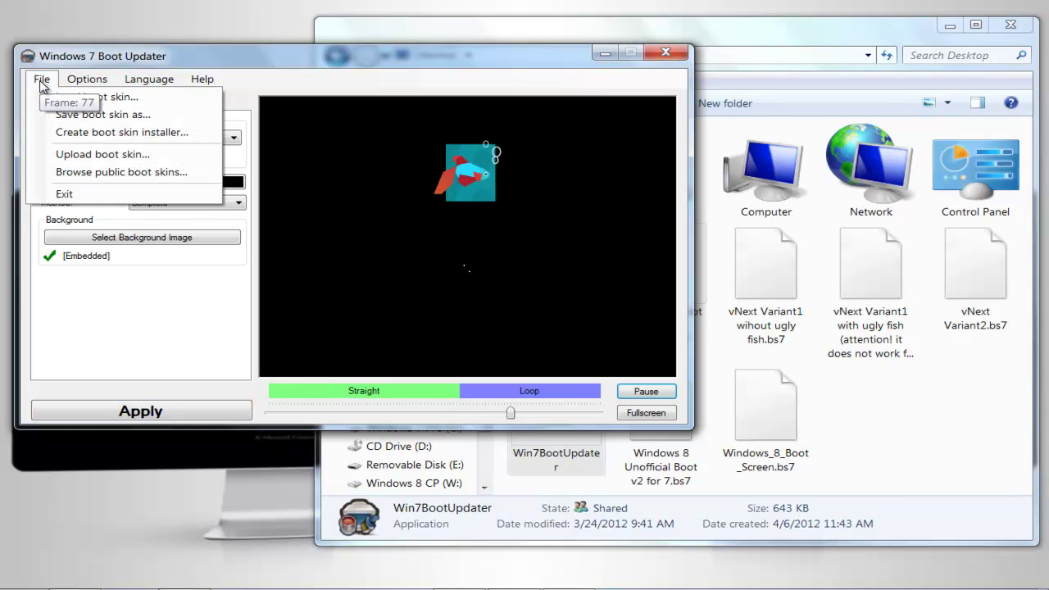
pyautogui.click(60, 194)
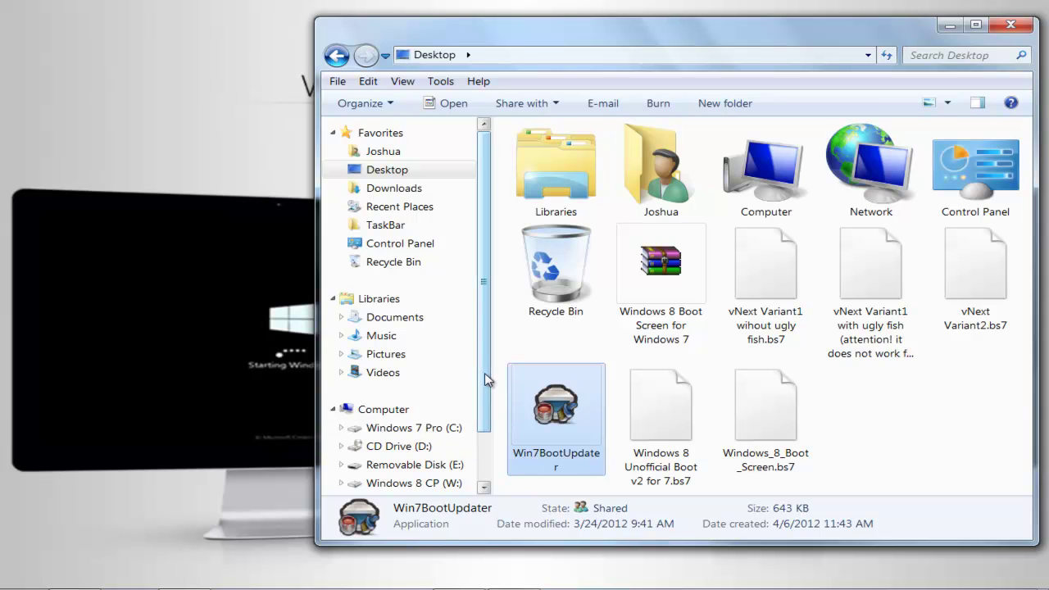
pyautogui.scroll(-1, 484, 373)
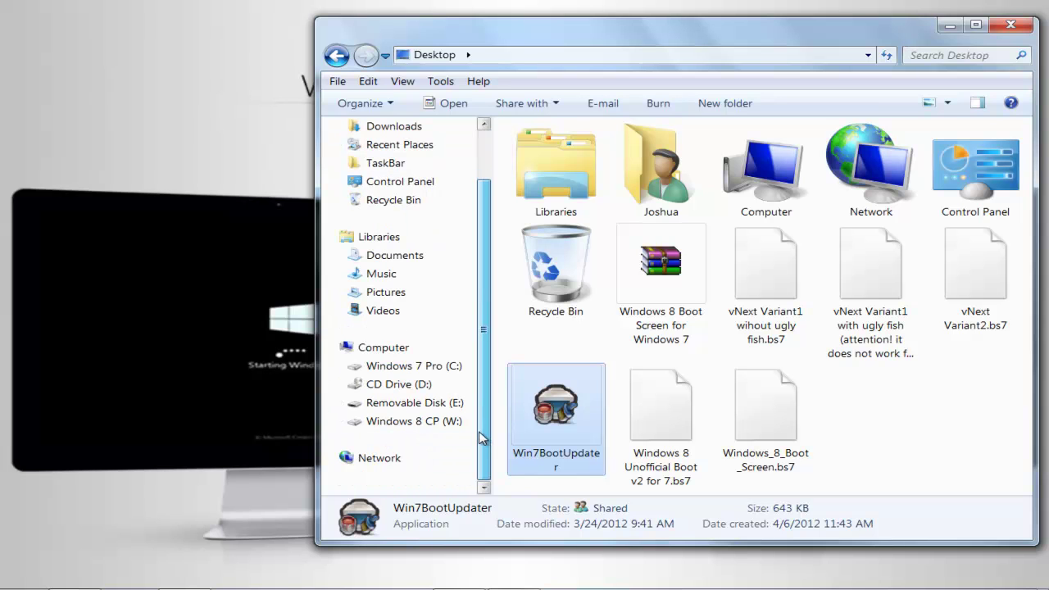
pyautogui.click(430, 367)
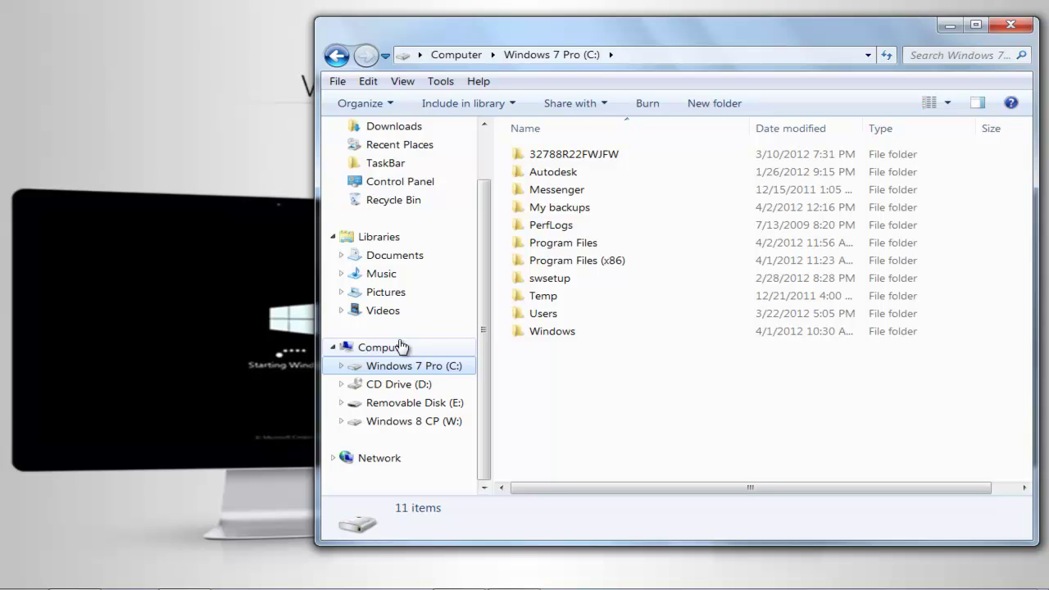
pyautogui.rightClick(414, 38)
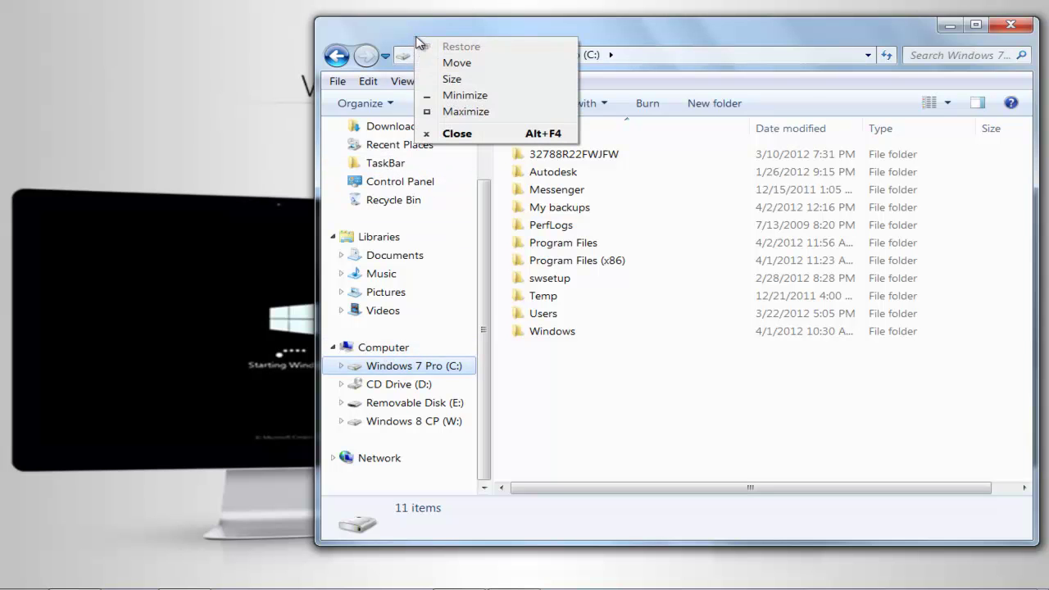
pyautogui.click(434, 134)
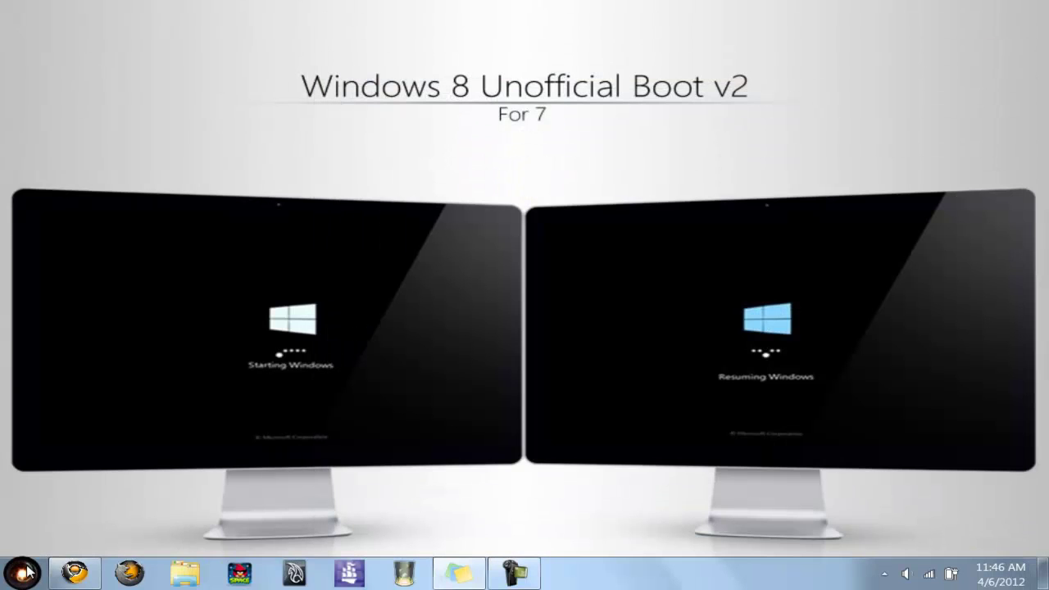
# Restore Chrome showing the DeviantArt Windows 8 Unofficial Boot v2 for 7 download page
pyautogui.click(76, 574)
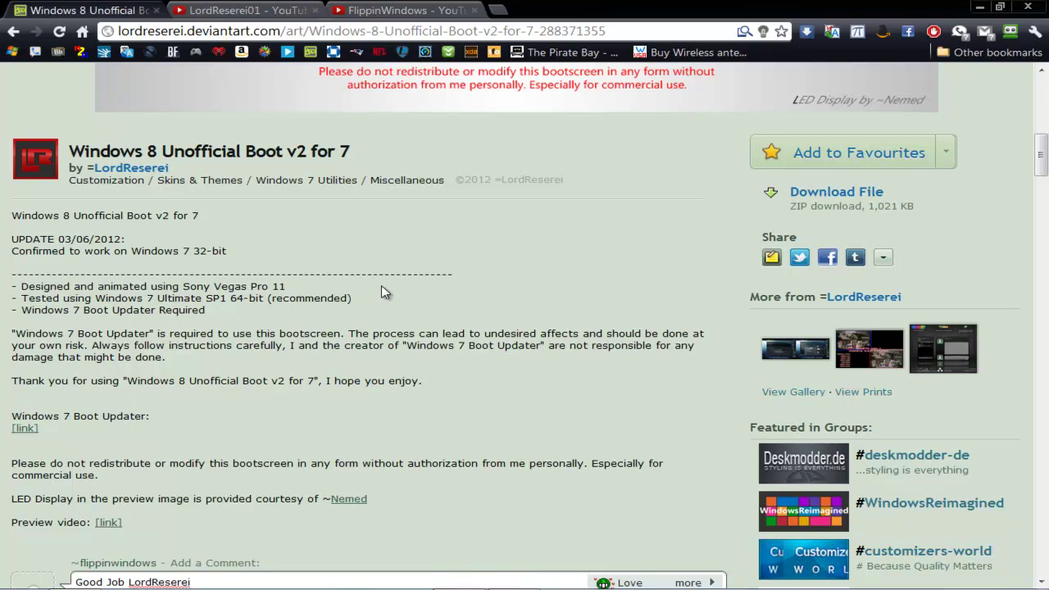
# Open the LordReserei01 channel's Videos list on YouTube and scroll through its uploads
pyautogui.click(275, 8)
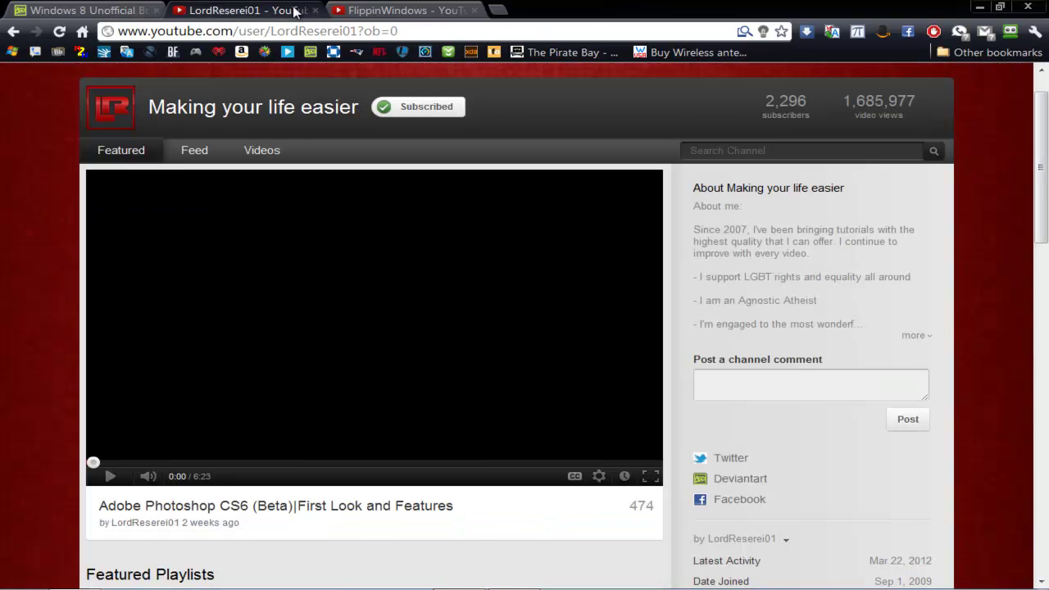
pyautogui.click(254, 150)
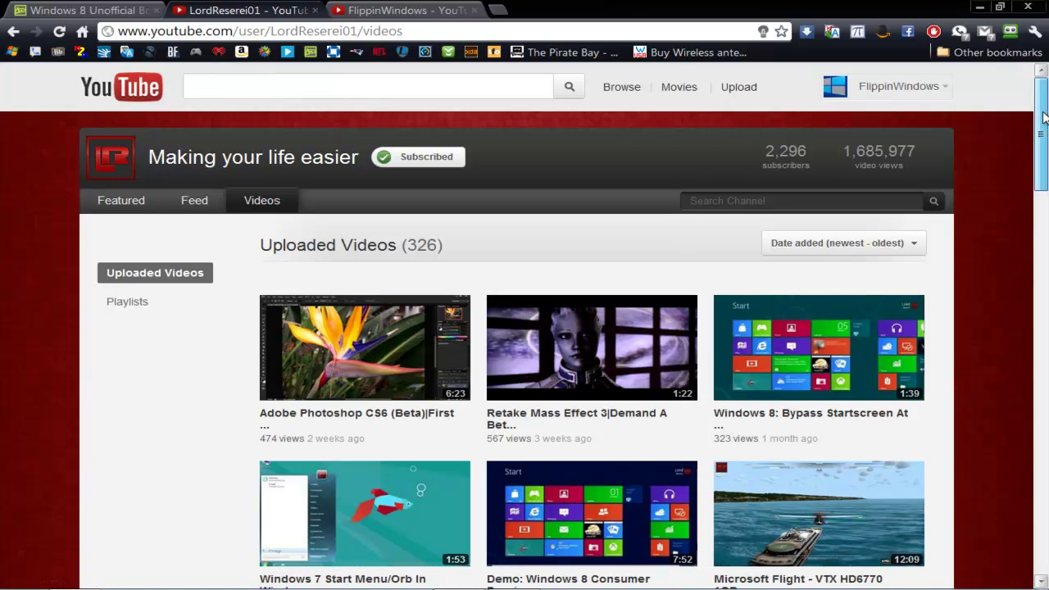
pyautogui.moveTo(1042, 178); pyautogui.dragTo(1034, 229)
pyautogui.scroll(-4, 1043, 190)
pyautogui.moveTo(1029, 141); pyautogui.dragTo(1024, 89)
# Switch to the FlippinWindows (Making Windows 8 Smarter) channel and expand its About description
pyautogui.click(426, 8)
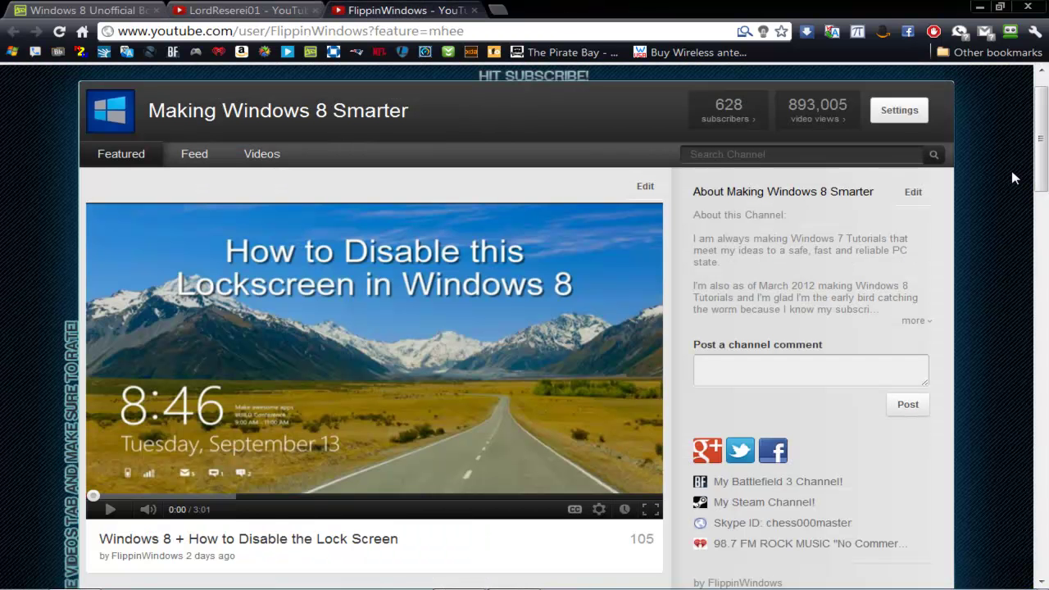
pyautogui.moveTo(1037, 154)
pyautogui.mouseDown()
pyautogui.moveTo(1039, 164)
pyautogui.moveTo(1039, 136)
pyautogui.moveTo(1040, 154)
pyautogui.mouseUp()
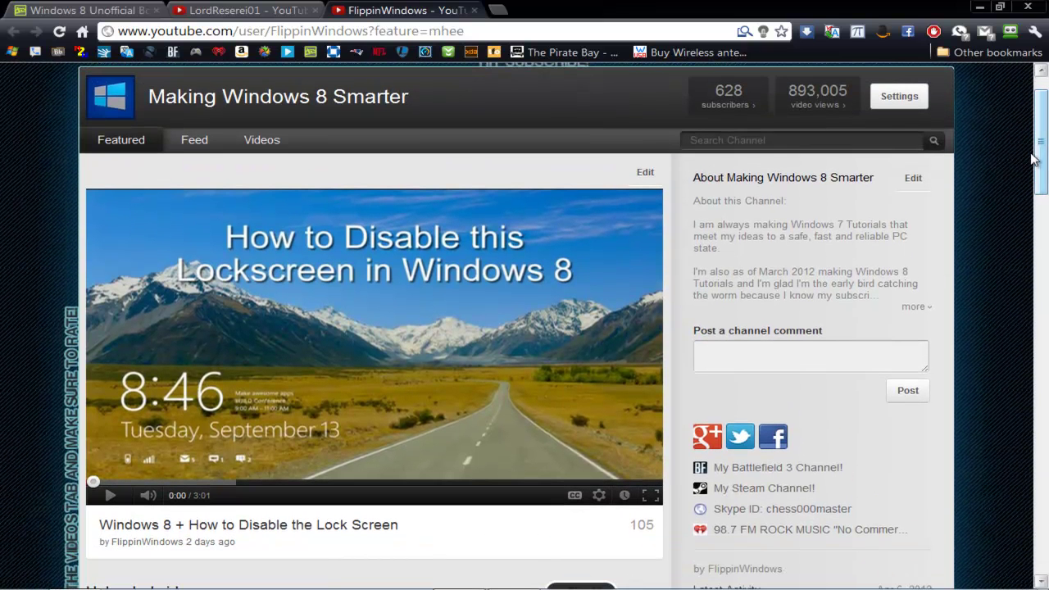
pyautogui.click(906, 307)
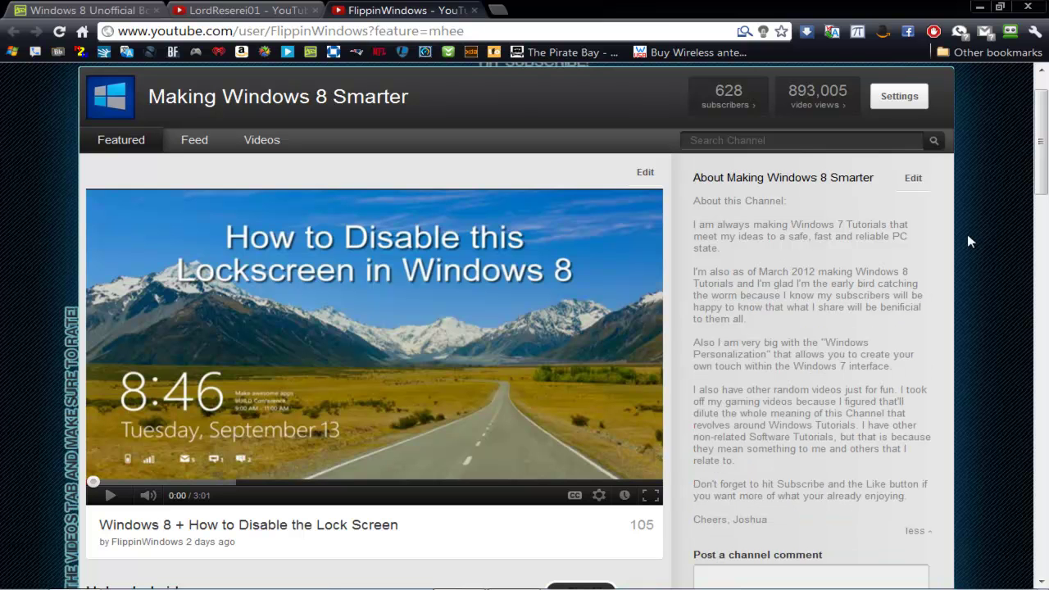
pyautogui.moveTo(1040, 158); pyautogui.dragTo(1041, 281)
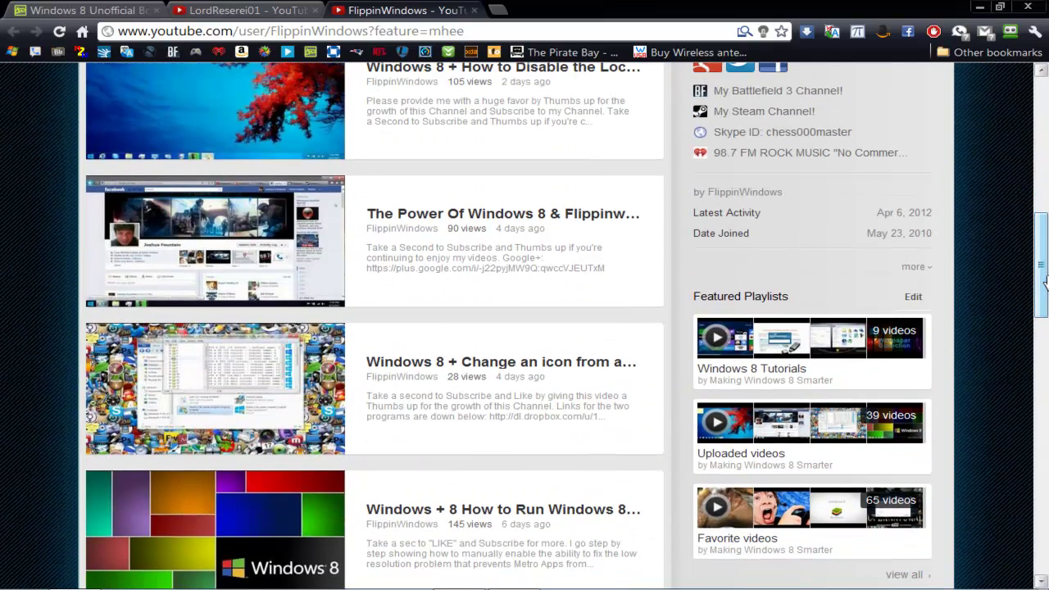
# Expand the channel's extra details, then close the browser to reveal the desktop
pyautogui.click(912, 267)
pyautogui.moveTo(1042, 240); pyautogui.dragTo(1044, 79)
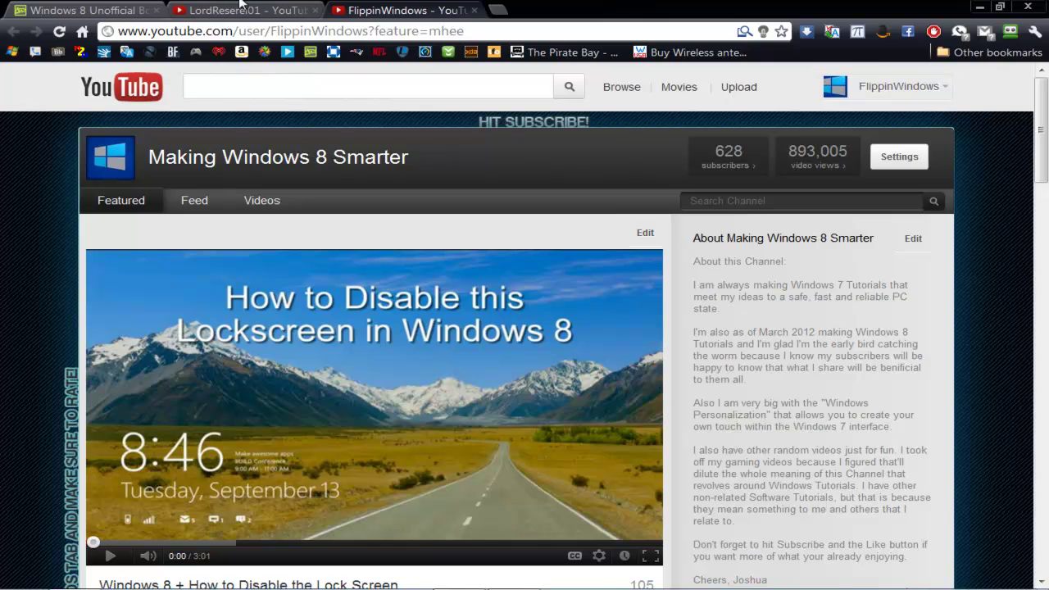
pyautogui.click(1029, 7)
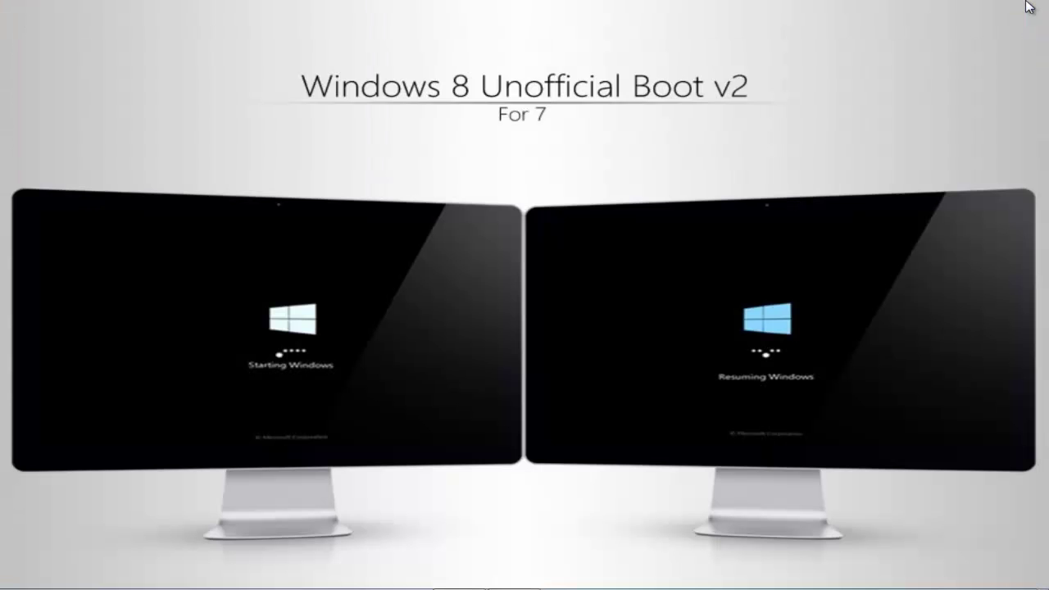